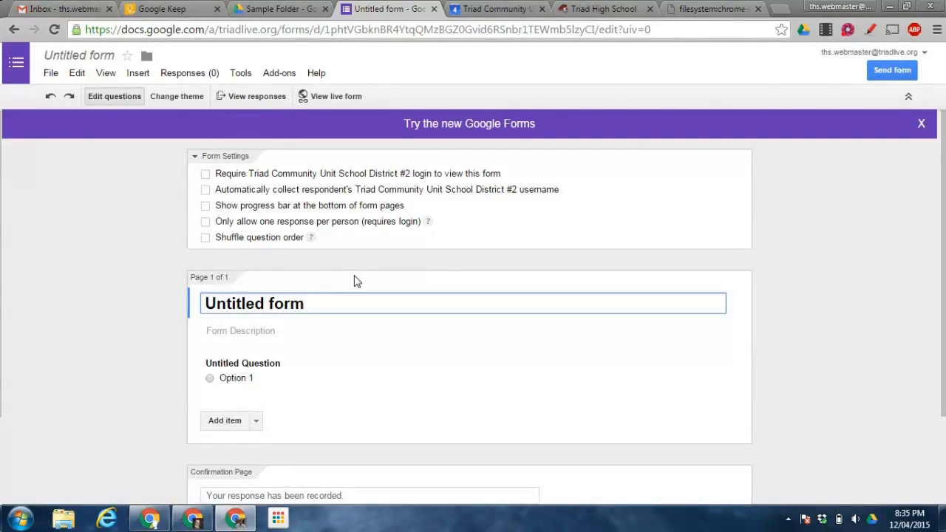
# - Switch to the new Google Forms editor and title the form "Practice Quiz"
pyautogui.click(467, 124)
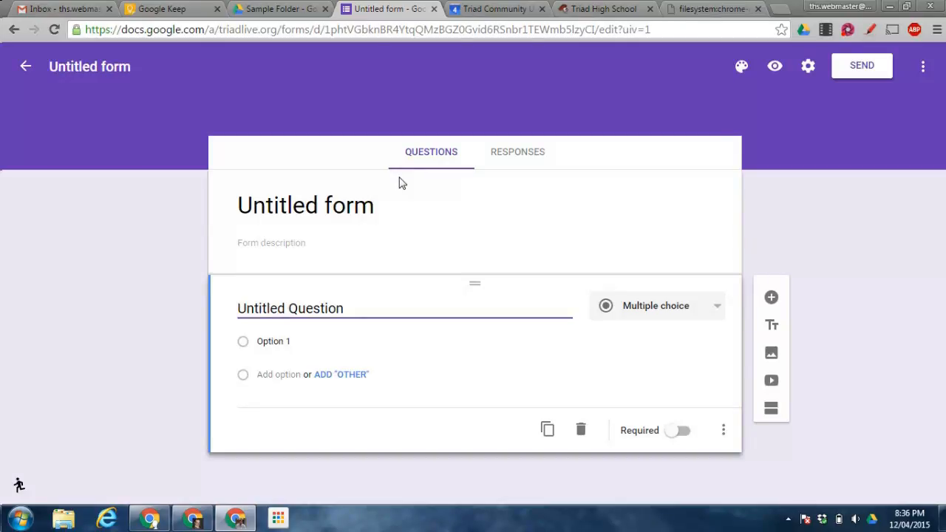
pyautogui.click(109, 65)
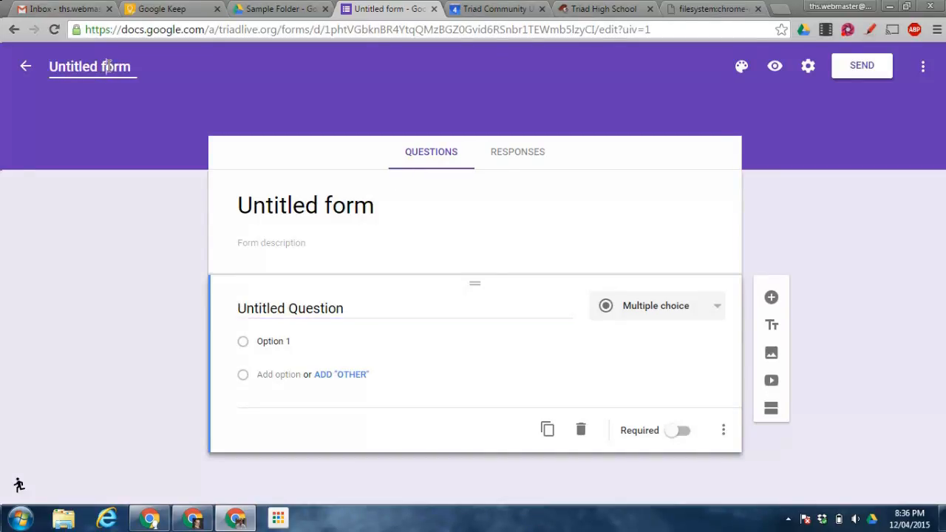
pyautogui.moveTo(102, 67); pyautogui.dragTo(18, 81)
pyautogui.click(142, 65)
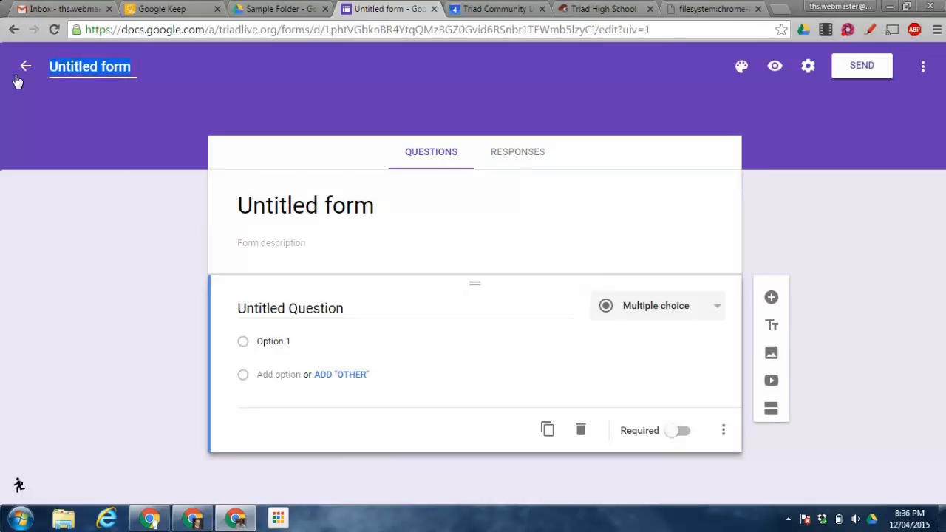
pyautogui.write('Practice QUiz')
pyautogui.press('BackSpace')
pyautogui.press('BackSpace')
pyautogui.press('BackSpace')
pyautogui.write('uiz')
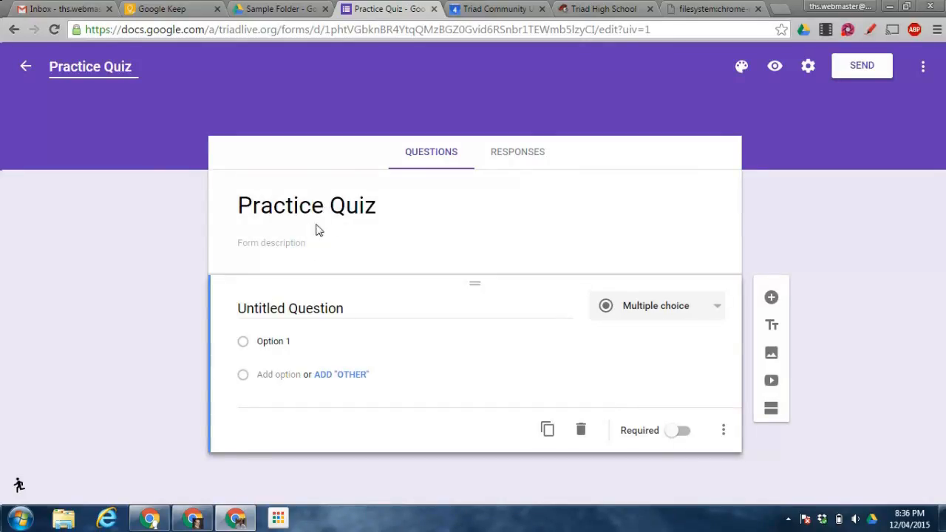
# - Enter "Multiple choice quiz" as the form description
pyautogui.click(309, 249)
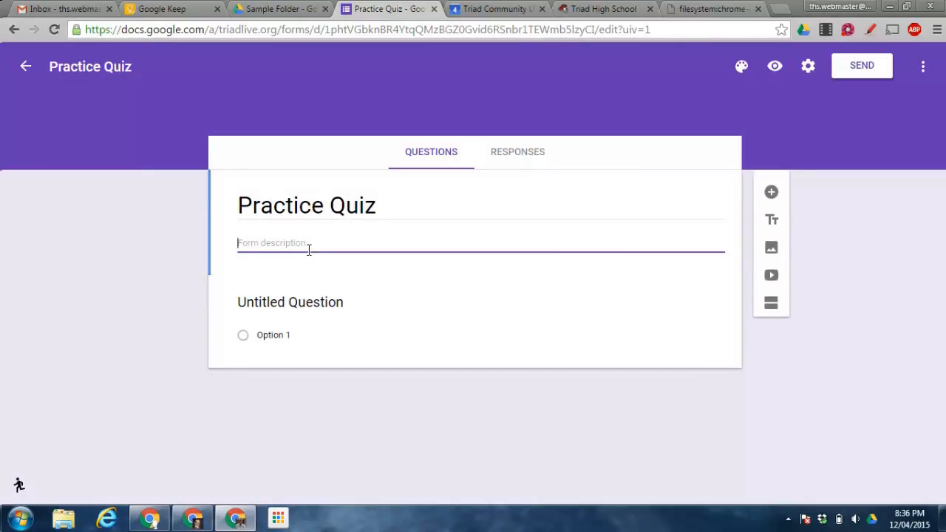
pyautogui.write('Muit')
pyautogui.press('BackSpace')
pyautogui.press('BackSpace')
pyautogui.write('litpel')
pyautogui.press('BackSpace')
pyautogui.press('BackSpace')
pyautogui.press('BackSpace')
pyautogui.press('BackSpace')
pyautogui.press('BackSpace')
pyautogui.write('tiple ')
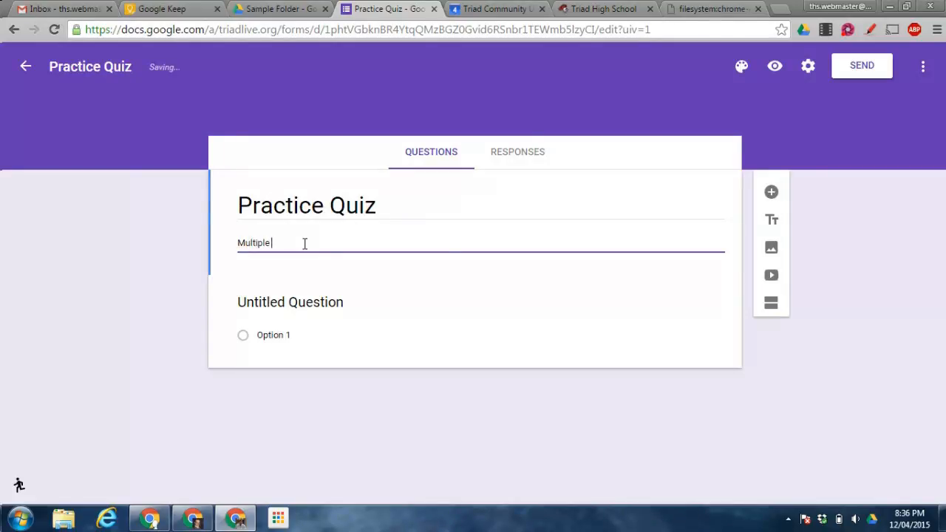
pyautogui.write('choice quiz')
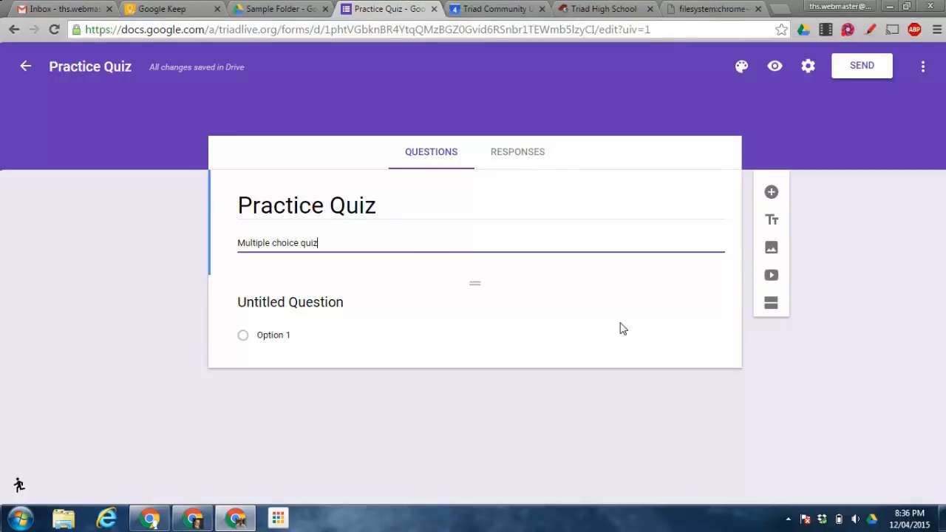
# - Try the Linear scale and Multiple choice grid types on the untitled question and switch it back to Multiple choice
pyautogui.click(528, 297)
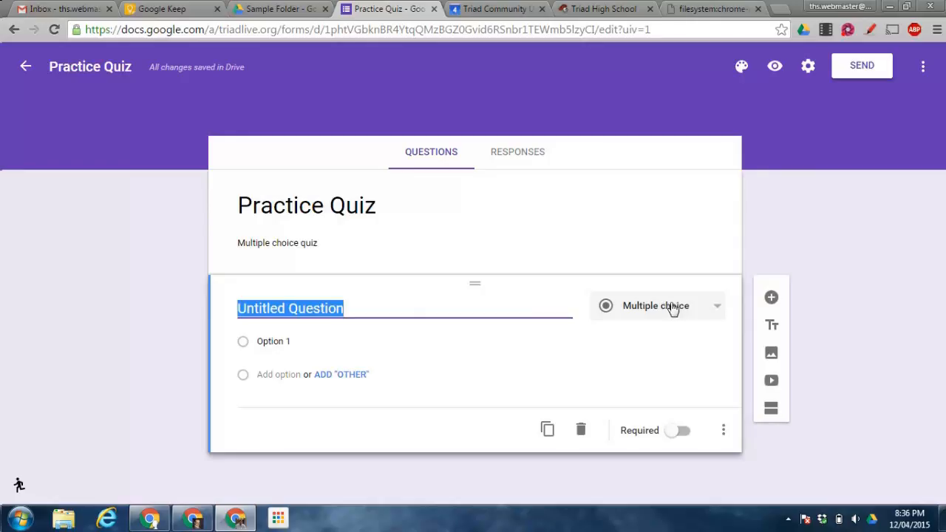
pyautogui.click(714, 310)
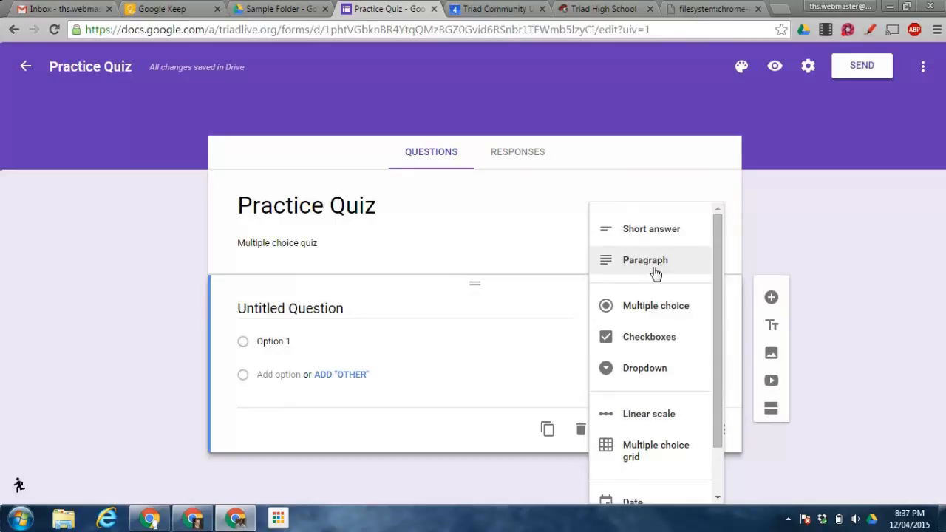
pyautogui.moveTo(718, 280); pyautogui.dragTo(718, 345)
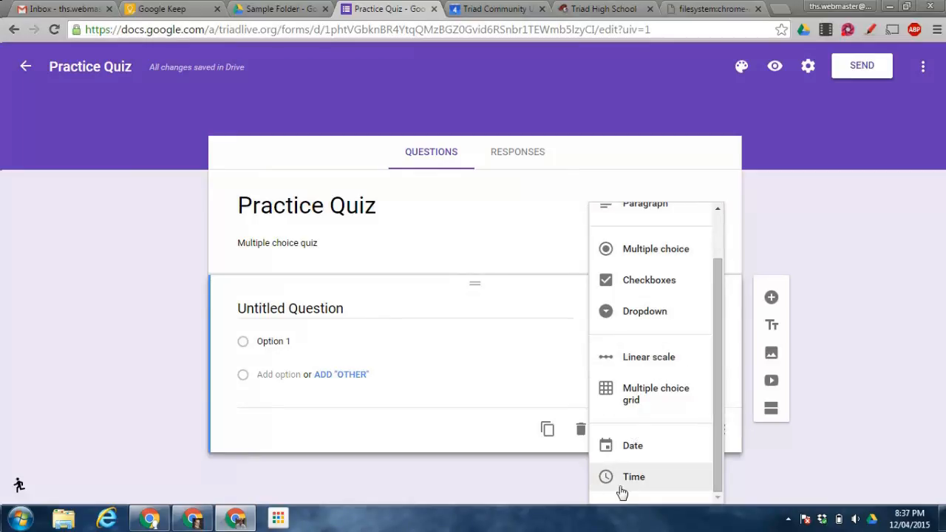
pyautogui.click(661, 357)
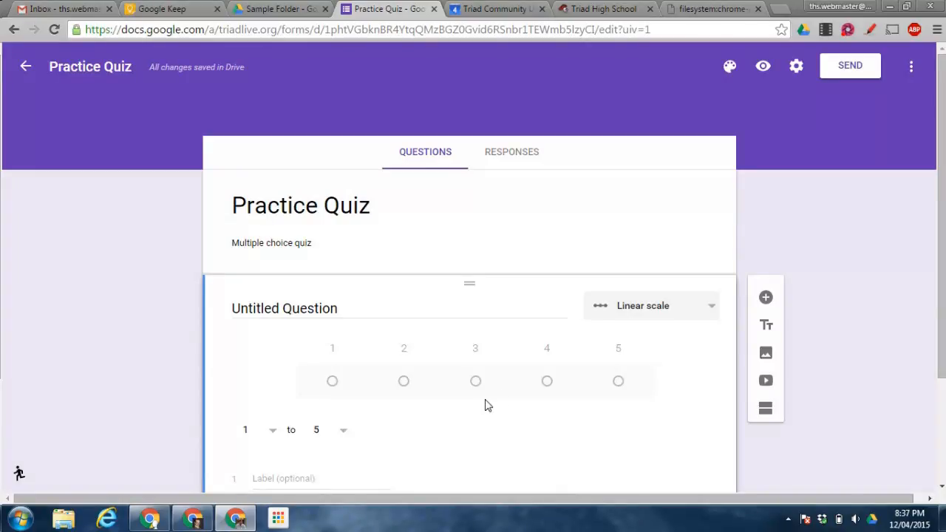
pyautogui.click(710, 311)
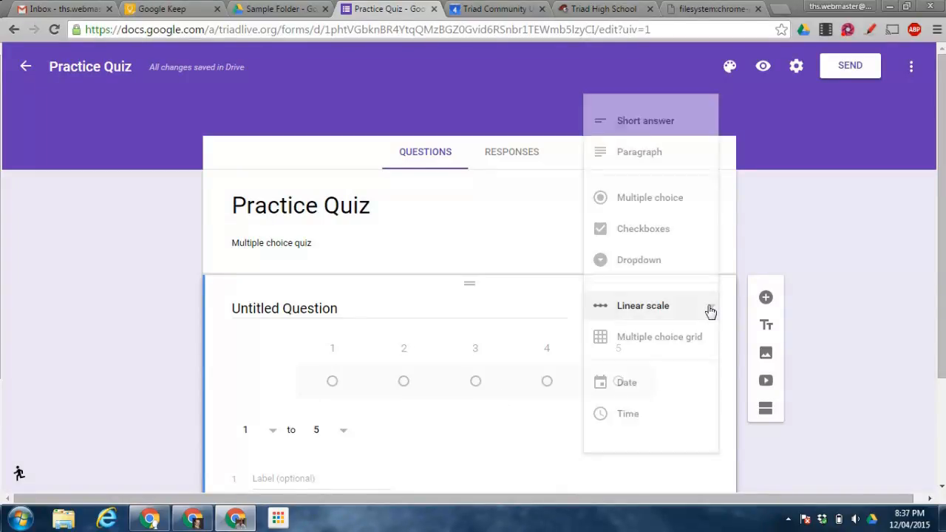
pyautogui.click(688, 341)
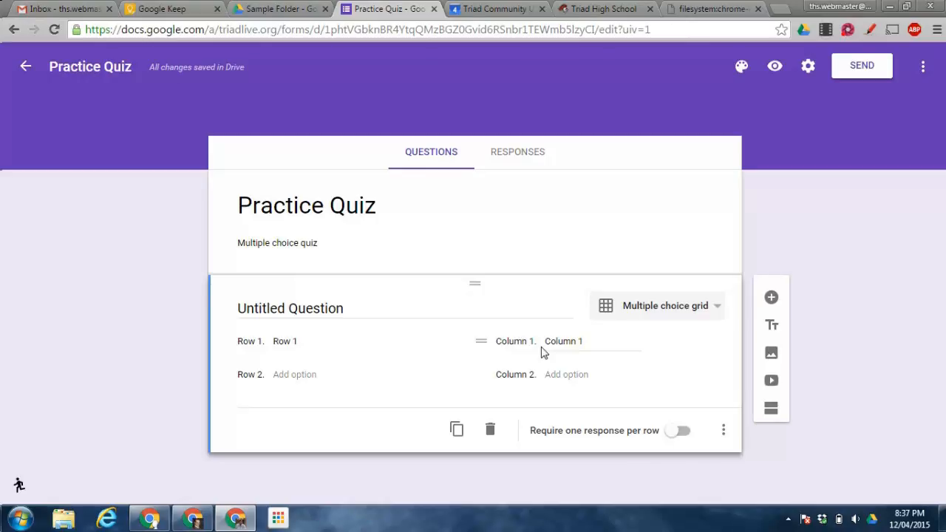
pyautogui.click(684, 309)
pyautogui.click(656, 168)
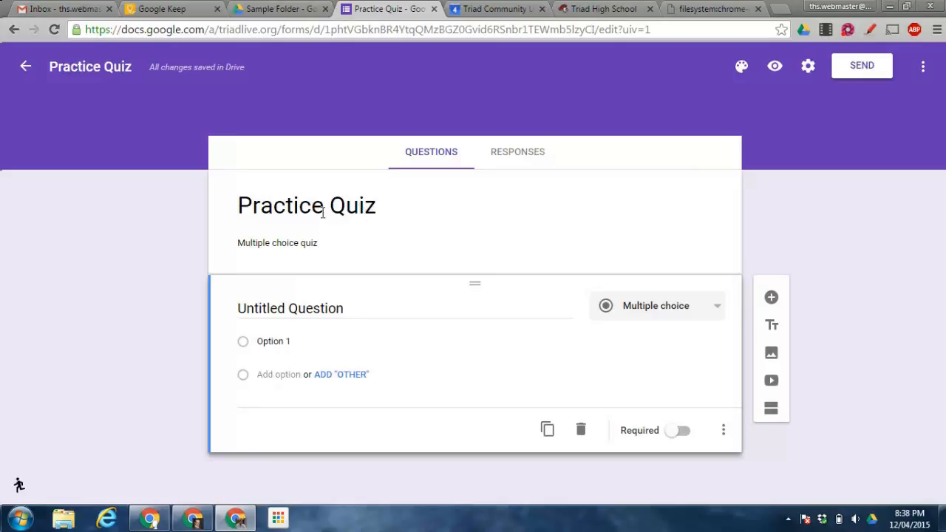
# - Set the first question's text to "Do you like dogs"
pyautogui.click(460, 306)
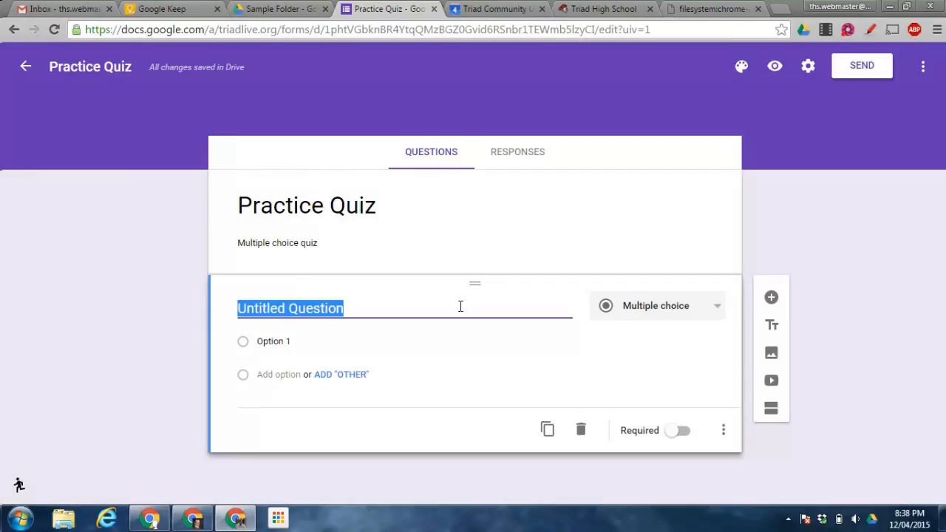
pyautogui.write('Do u')
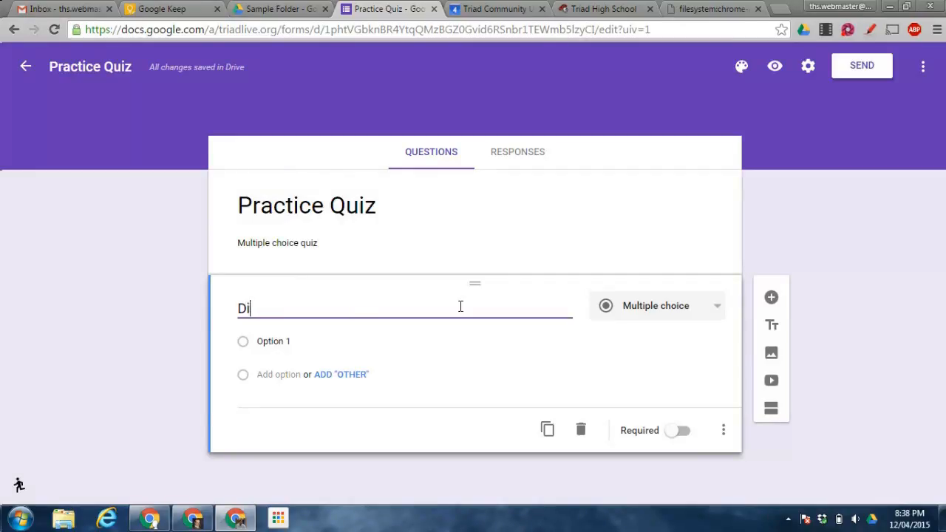
pyautogui.press('BackSpace')
pyautogui.write('you like dogs')
pyautogui.click(351, 352)
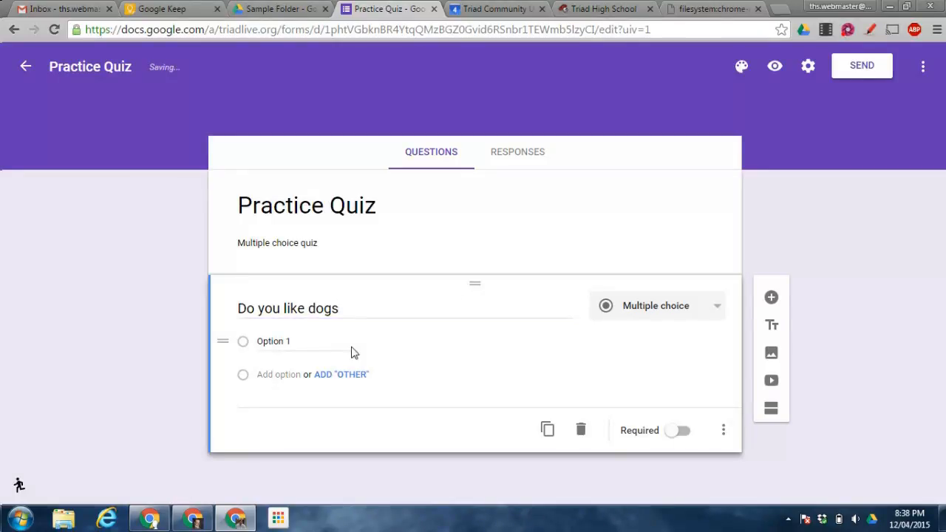
# - Give the dogs question the answer options Yes, No and Maybe
pyautogui.rightClick(305, 338)
pyautogui.click(305, 338)
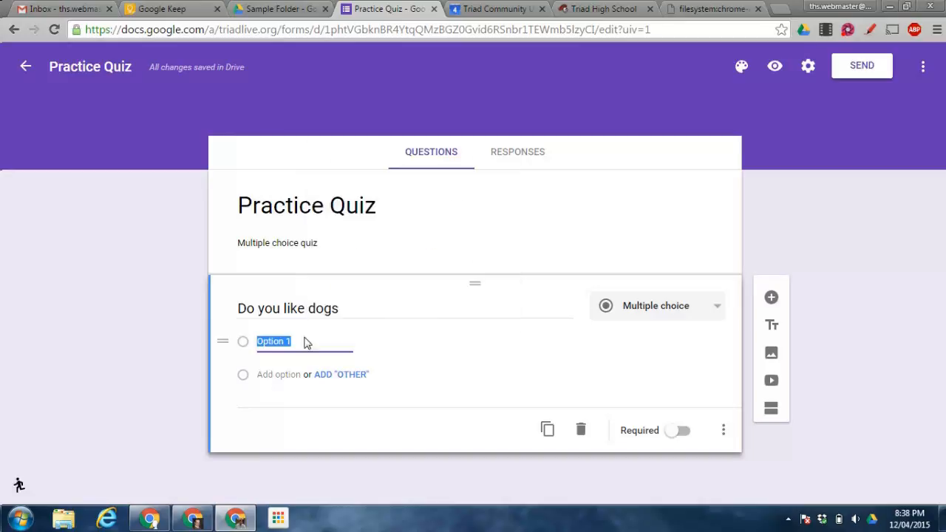
pyautogui.tripleClick(305, 338)
pyautogui.write('Yes')
pyautogui.press('Return')
pyautogui.write('No')
pyautogui.press('Return')
pyautogui.write('Maybe')
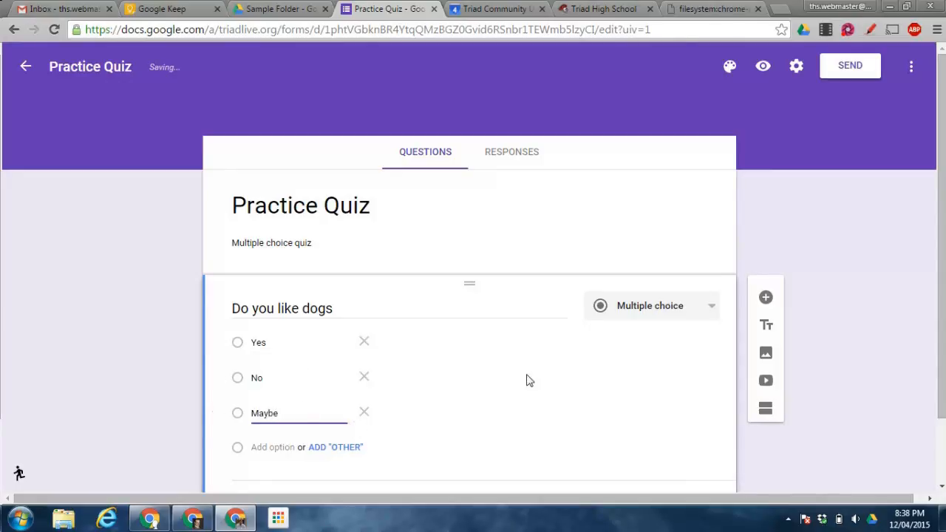
# - Try out the Required setting and the hint text on the dogs question, turning each one off again
pyautogui.scroll(-2, 613, 363)
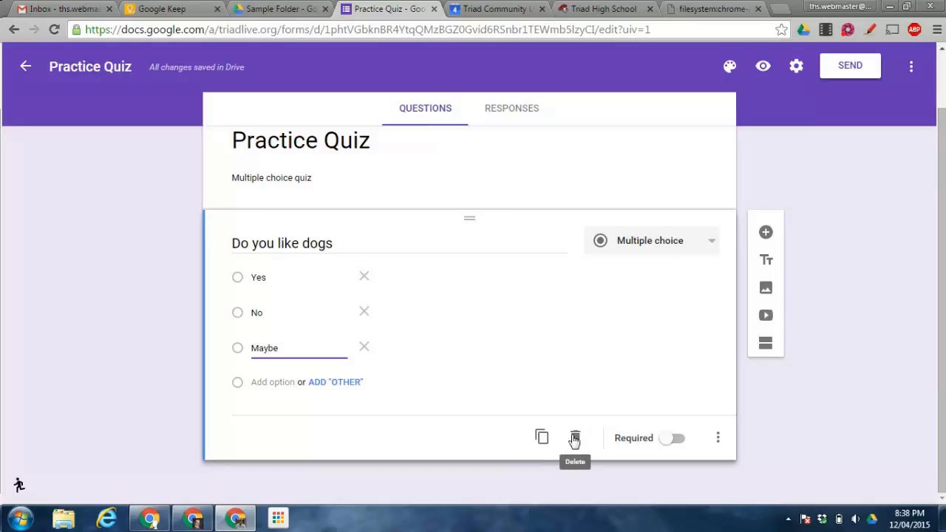
pyautogui.click(673, 440)
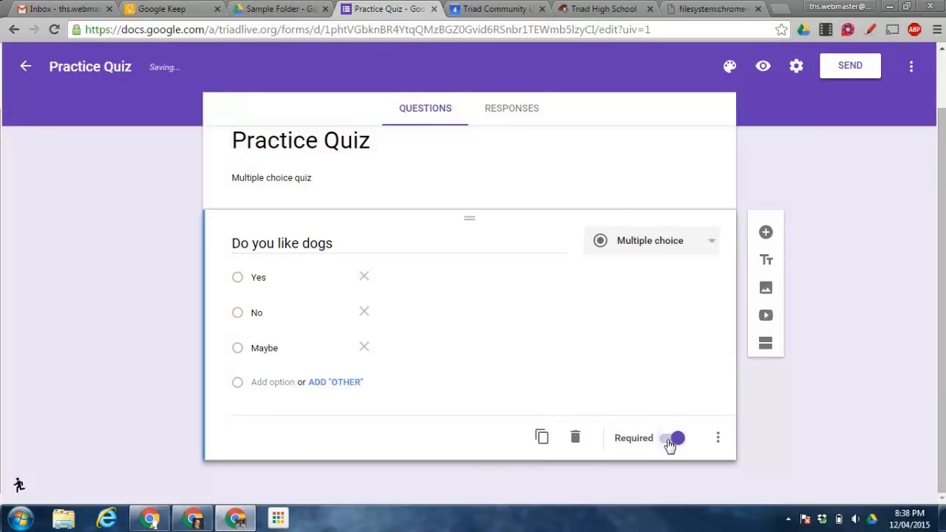
pyautogui.click(675, 442)
pyautogui.click(718, 440)
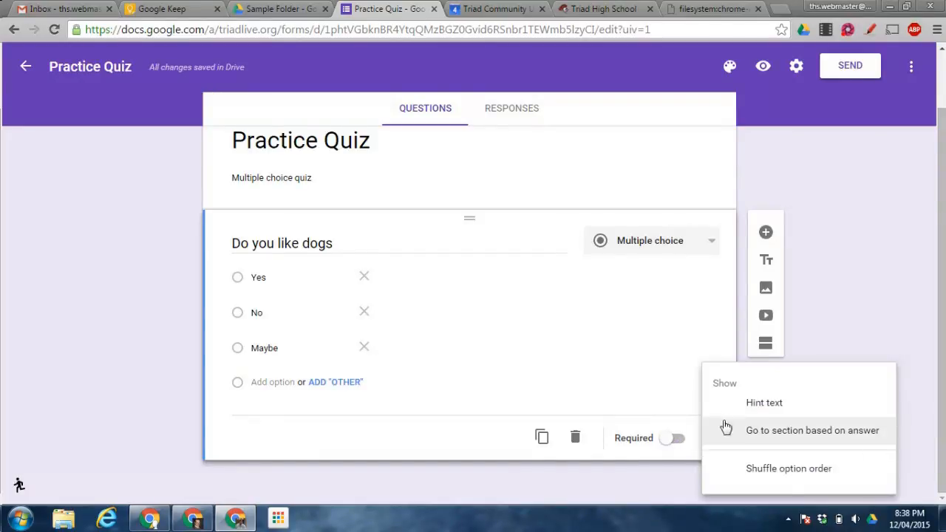
pyautogui.click(756, 404)
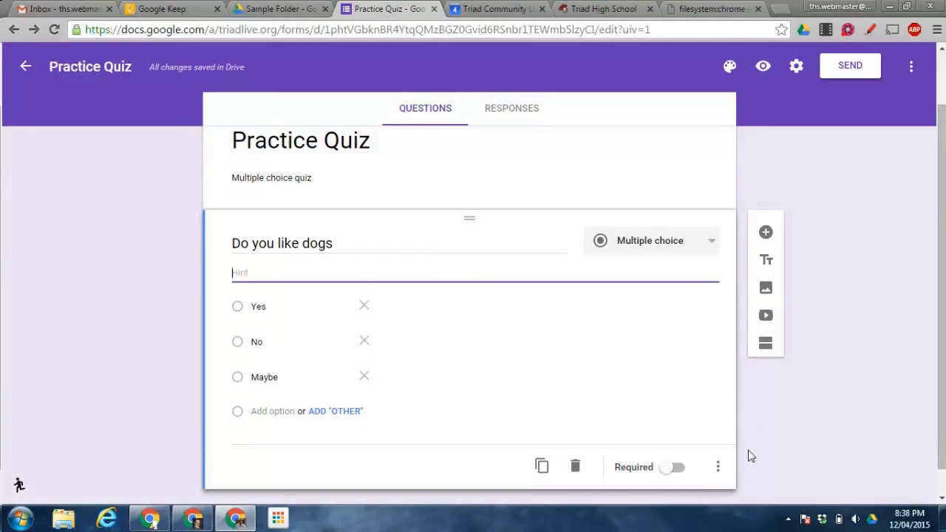
pyautogui.click(717, 468)
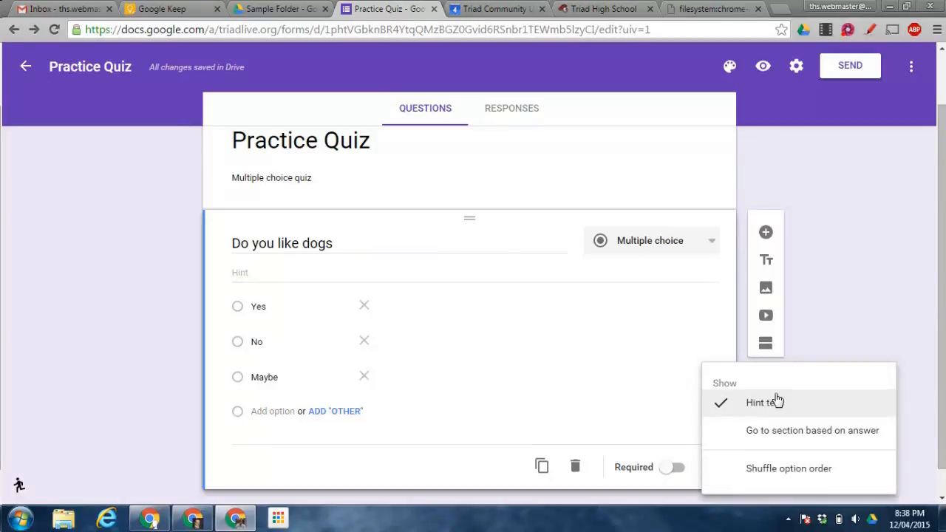
pyautogui.click(775, 399)
# - Enable going to a section based on the answer for the dogs question
pyautogui.click(720, 439)
pyautogui.click(731, 429)
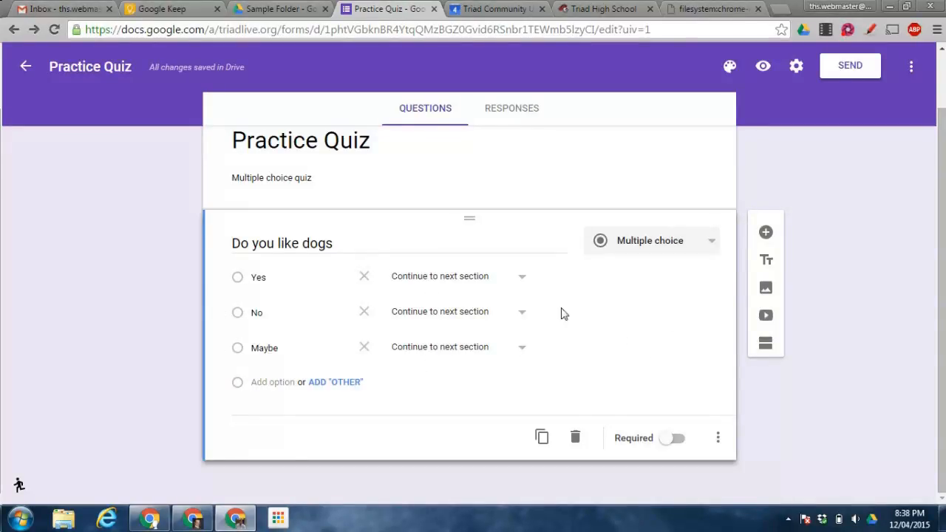
# - Add a blank question below the dogs question and delete it again
pyautogui.click(766, 234)
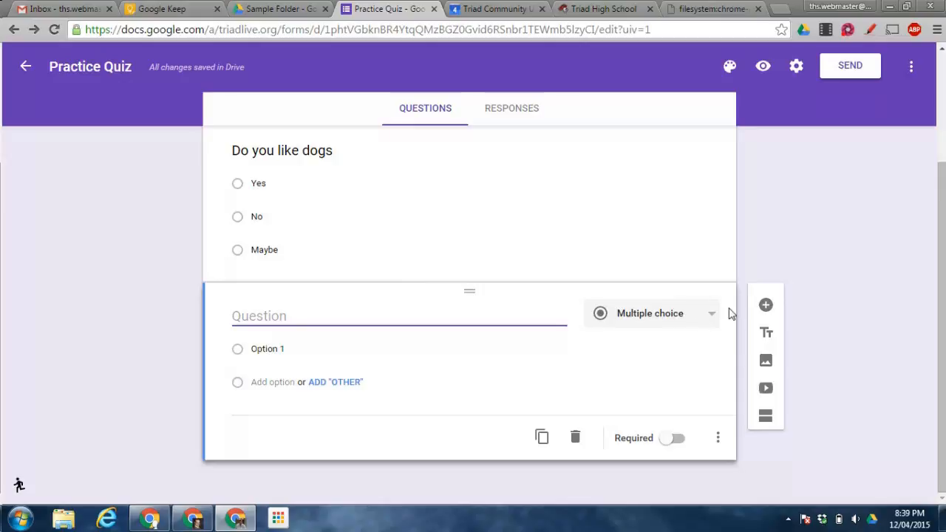
pyautogui.click(575, 437)
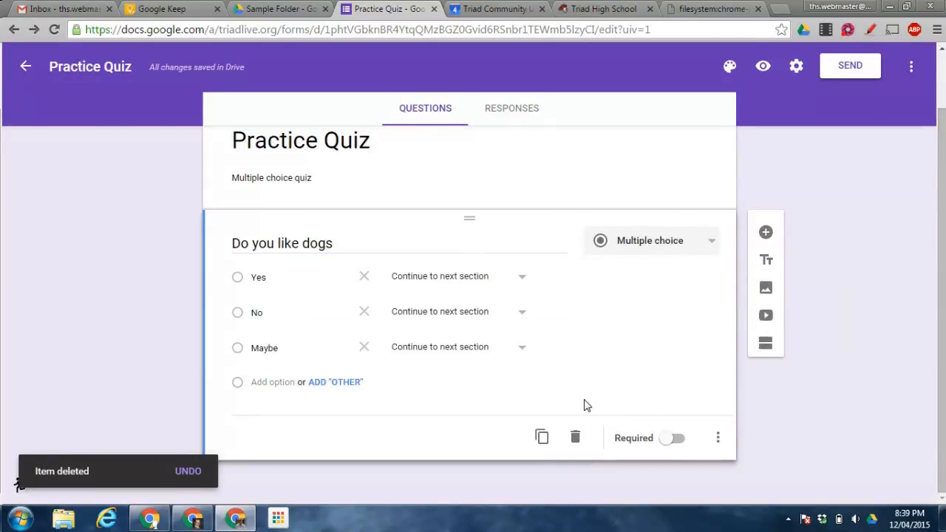
# - Duplicate the dogs question and change the copy's text to "Do you like cats"
pyautogui.click(542, 437)
pyautogui.press('BackSpace')
pyautogui.press('BackSpace')
pyautogui.press('BackSpace')
pyautogui.press('BackSpace')
pyautogui.write('cats')
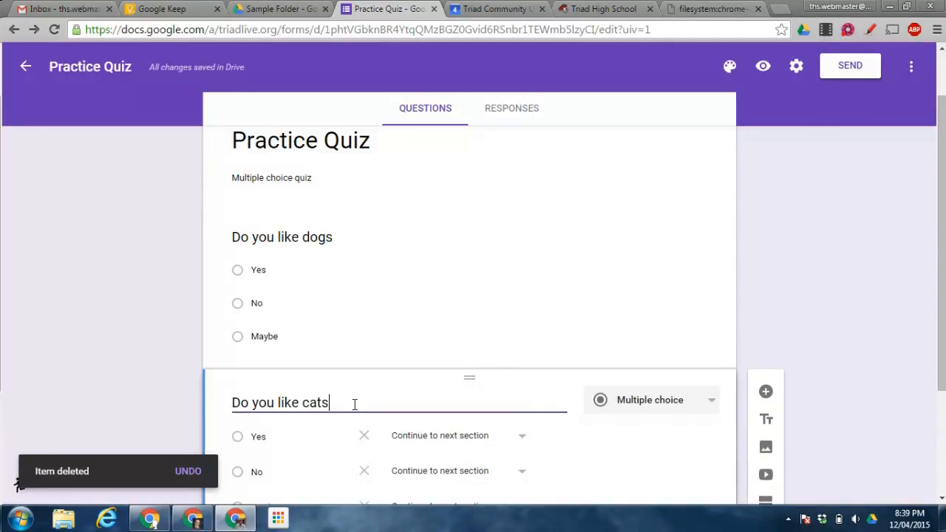
# - Add a title and description block below the cats question and title it "Sports"
pyautogui.scroll(-2, 621, 279)
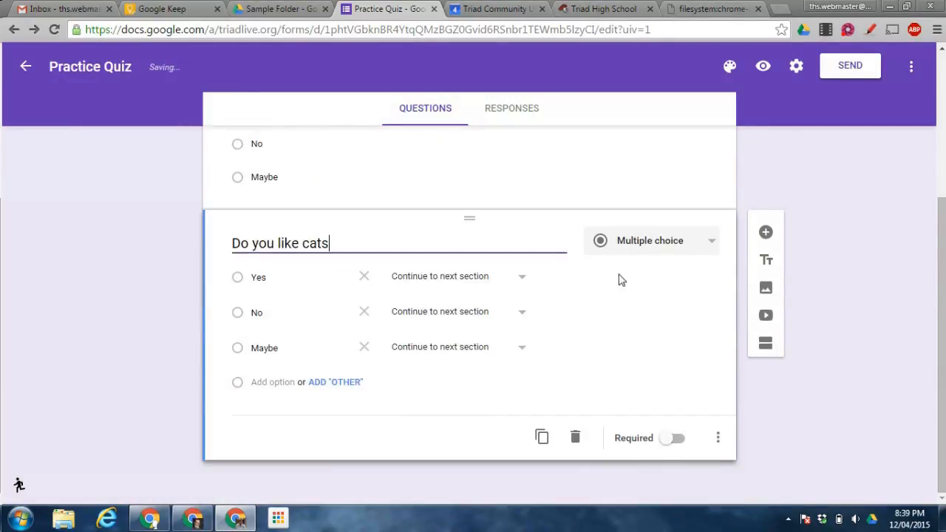
pyautogui.scroll(2, 429, 357)
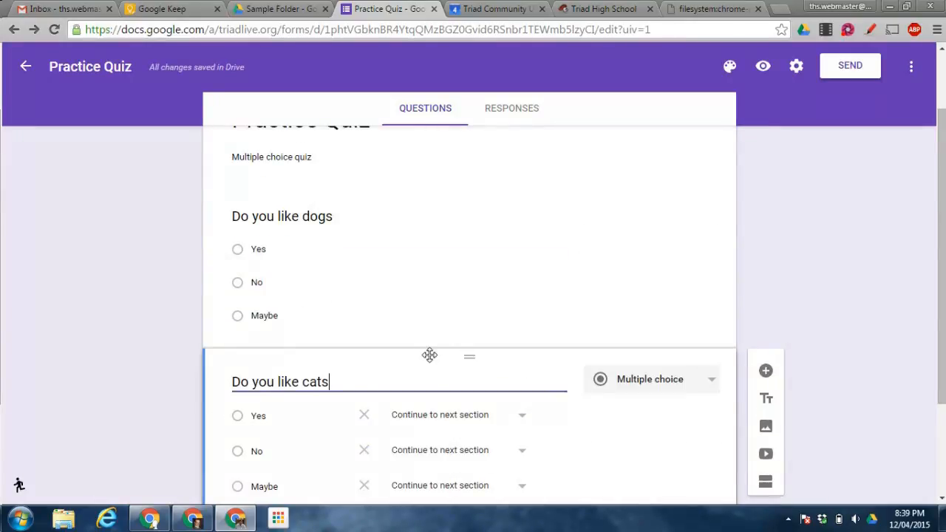
pyautogui.scroll(-2, 627, 274)
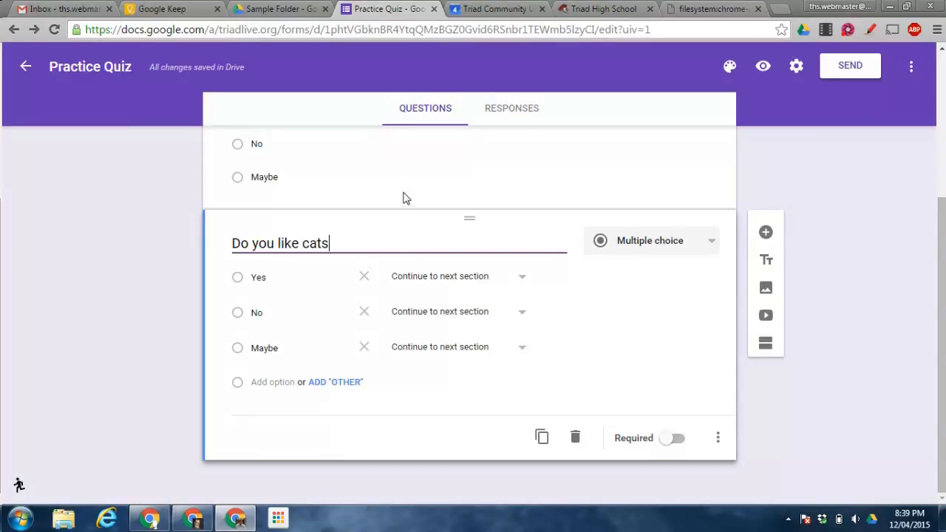
pyautogui.click(766, 262)
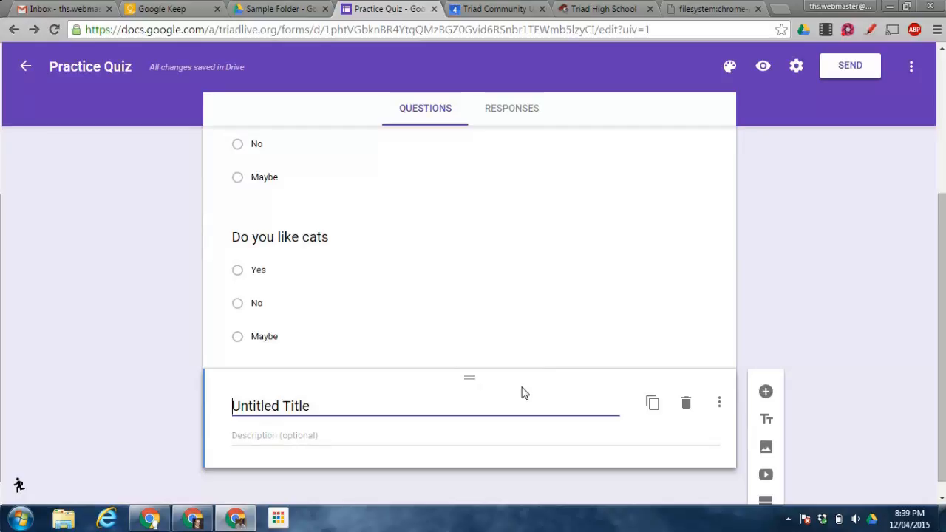
pyautogui.write('SPort')
pyautogui.press('BackSpace')
pyautogui.press('BackSpace')
pyautogui.press('BackSpace')
pyautogui.press('BackSpace')
pyautogui.write('ports')
pyautogui.hotkey('shift', 'End')
pyautogui.press('Delete')
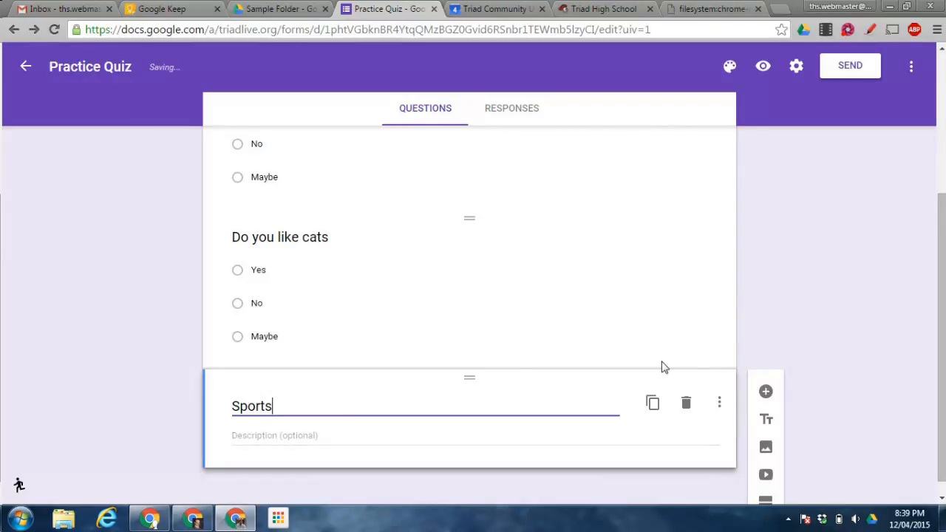
# - Add a multiple choice question below the Sports heading with the text "DO you like baseball"
pyautogui.scroll(-1, 661, 364)
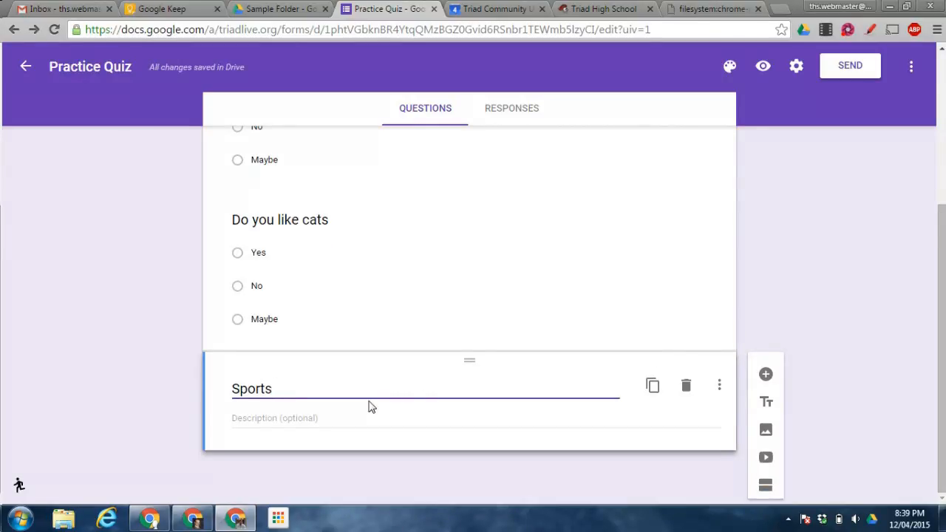
pyautogui.click(766, 374)
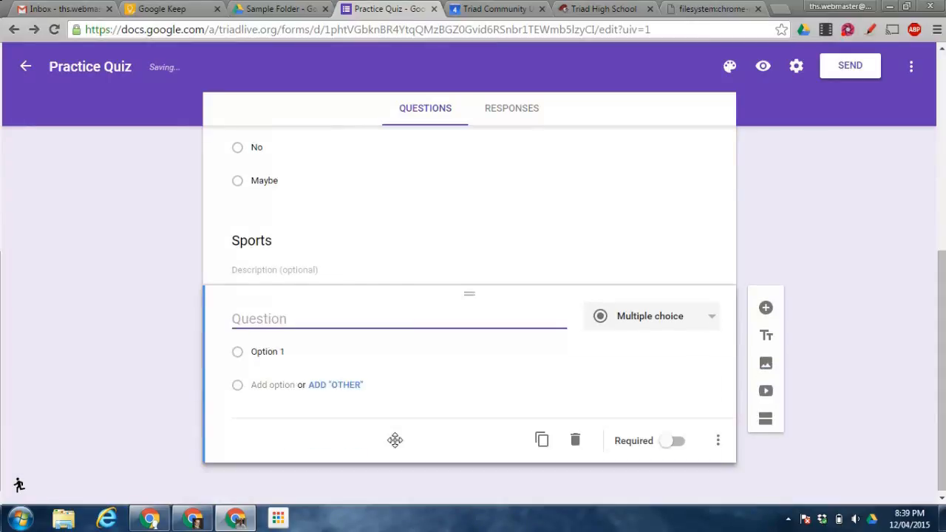
pyautogui.write('DO you like baseball')
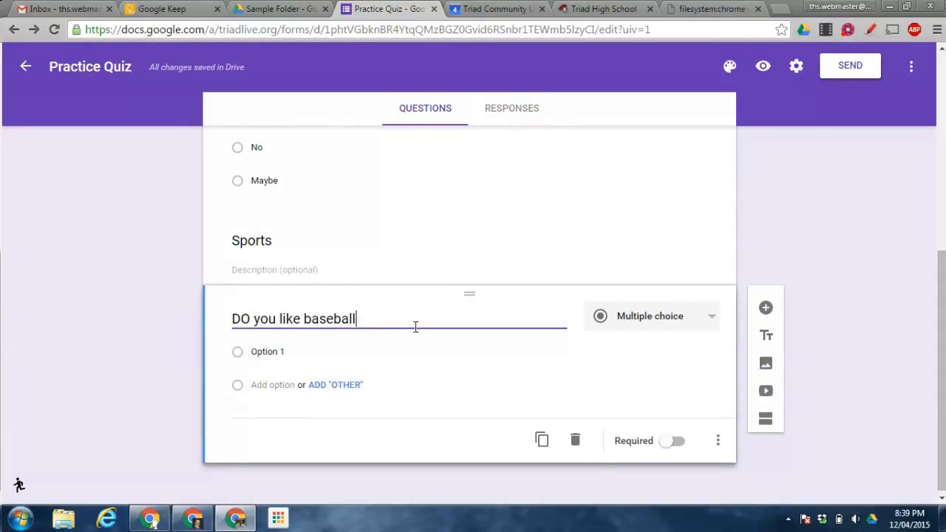
# - Give the baseball question the answer options "Yes", "No" and "Maybe"
pyautogui.click(278, 351)
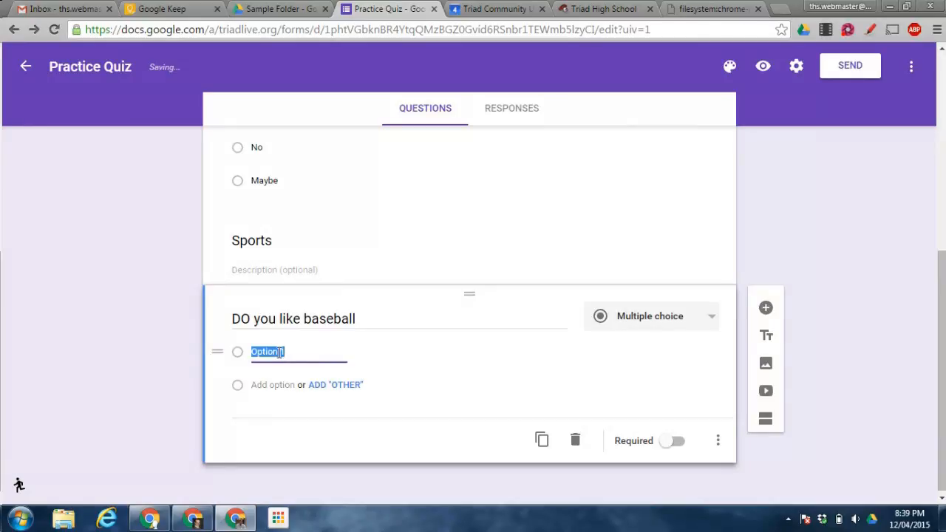
pyautogui.write('Yes')
pyautogui.press('Return')
pyautogui.write('No M')
pyautogui.press('BackSpace')
pyautogui.press('BackSpace')
pyautogui.press('Return')
pyautogui.write('Maybe')
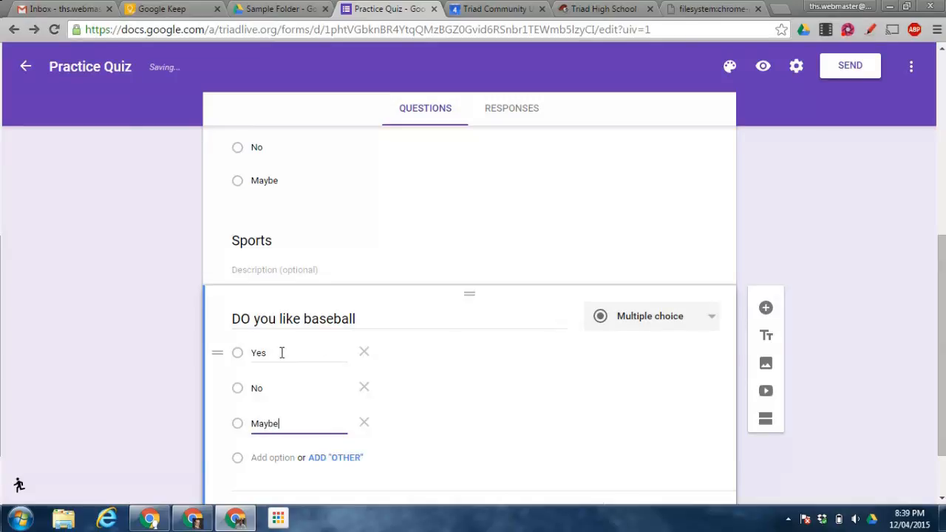
# - Add a new section to the form after the baseball question
pyautogui.scroll(1, 587, 327)
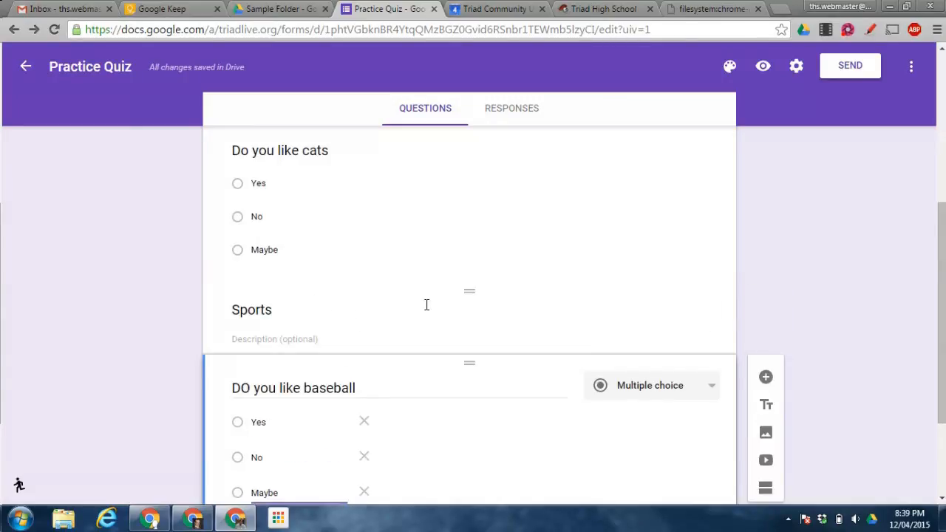
pyautogui.scroll(4, 538, 183)
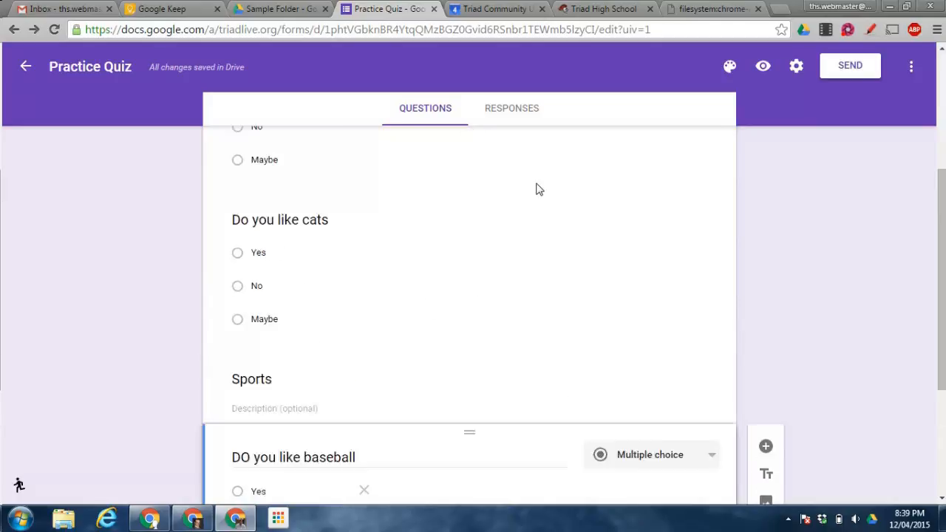
pyautogui.scroll(-5, 537, 183)
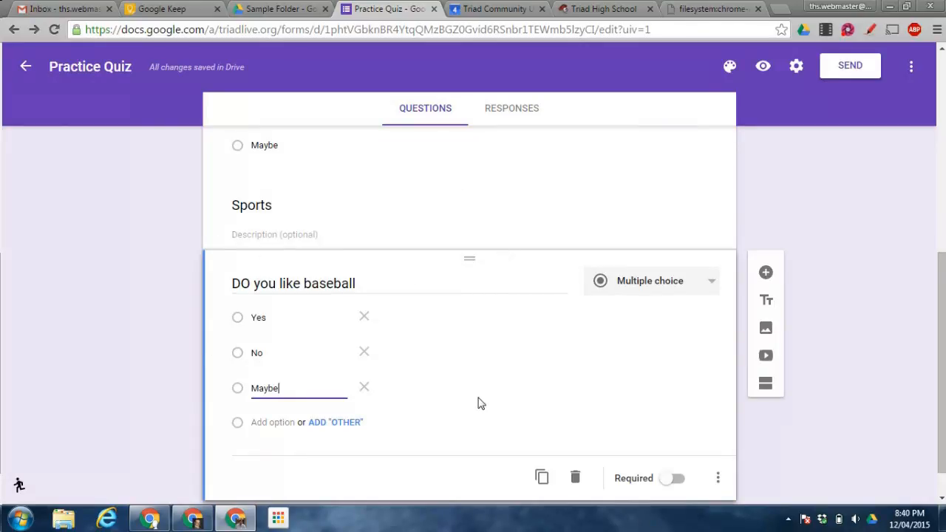
pyautogui.scroll(-1, 613, 323)
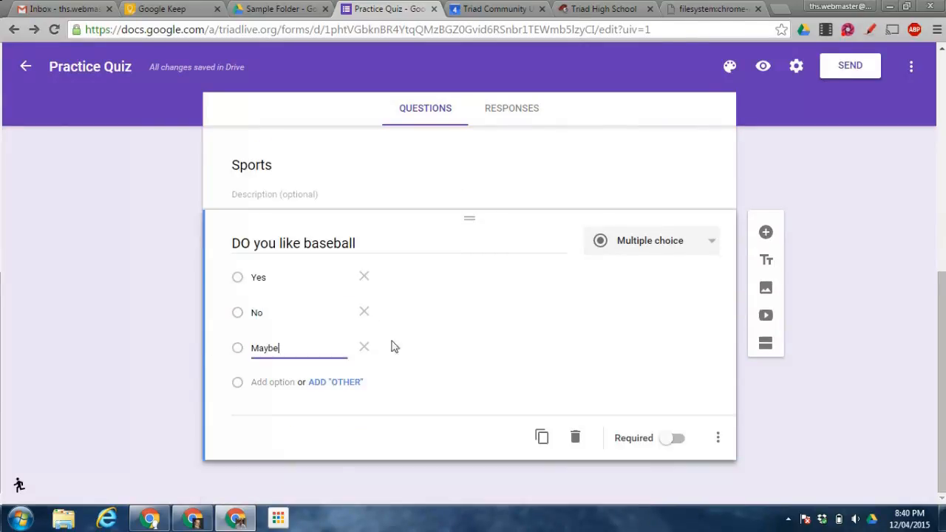
pyautogui.scroll(2, 488, 332)
pyautogui.scroll(-2, 489, 332)
pyautogui.click(765, 346)
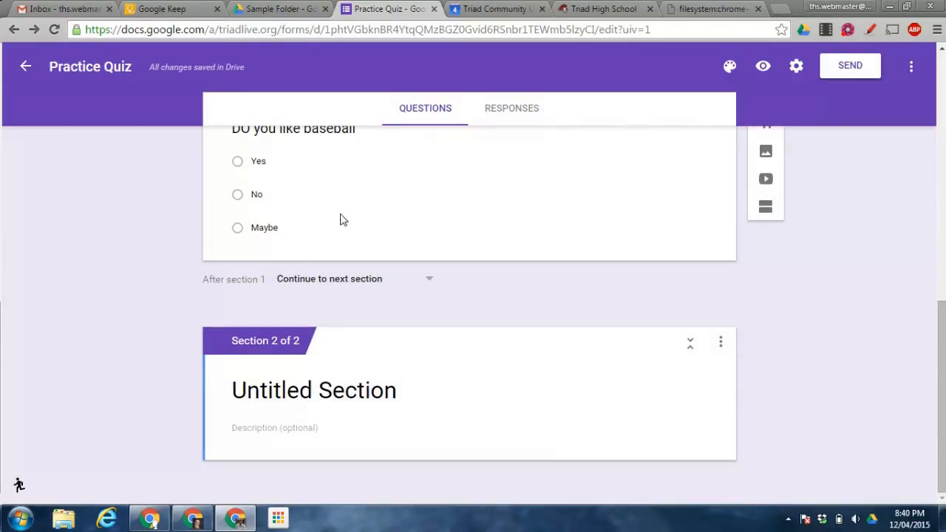
# - Add a multiple choice question to section 2 with the placeholder text "a.,rk"
pyautogui.scroll(1, 382, 196)
pyautogui.scroll(-1, 382, 192)
pyautogui.scroll(3, 381, 194)
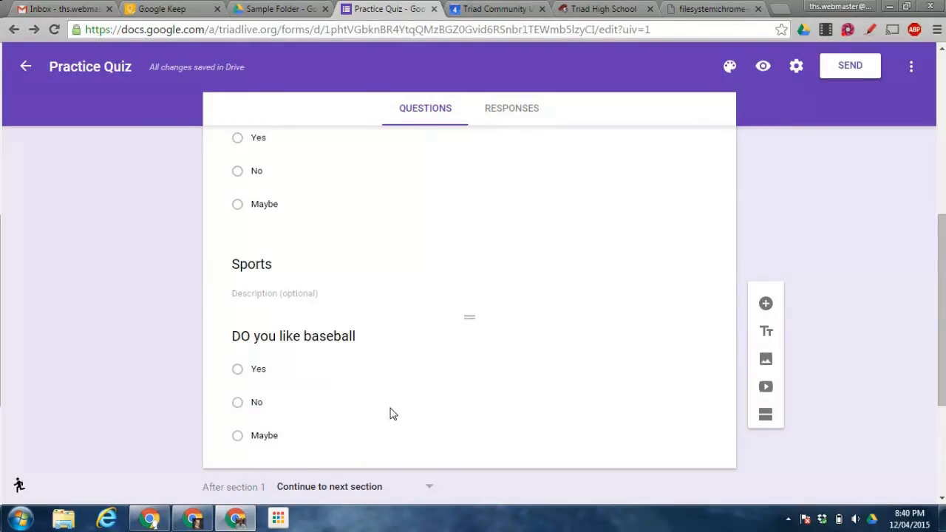
pyautogui.scroll(-3, 393, 414)
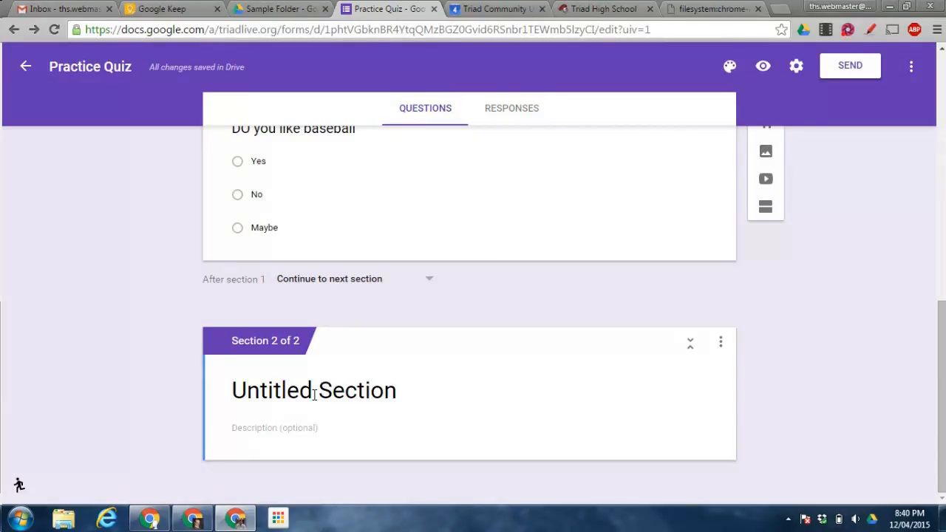
pyautogui.scroll(2, 599, 397)
pyautogui.scroll(-2, 602, 401)
pyautogui.click(547, 423)
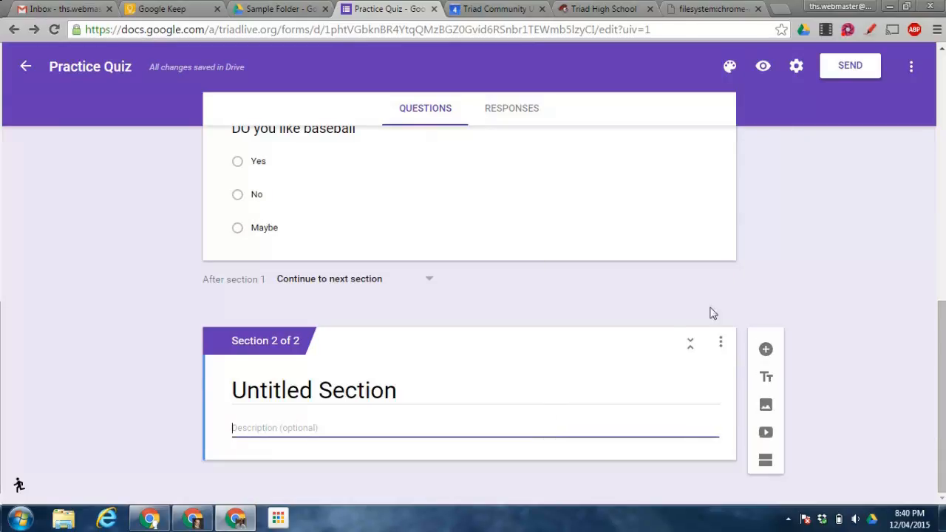
pyautogui.click(764, 348)
pyautogui.write('a.,rk')
# - Fill the section 2 question with four placeholder options: "w;lrkgm", "l,m", "l" and ","
pyautogui.click(333, 390)
pyautogui.write('w;lrkgm')
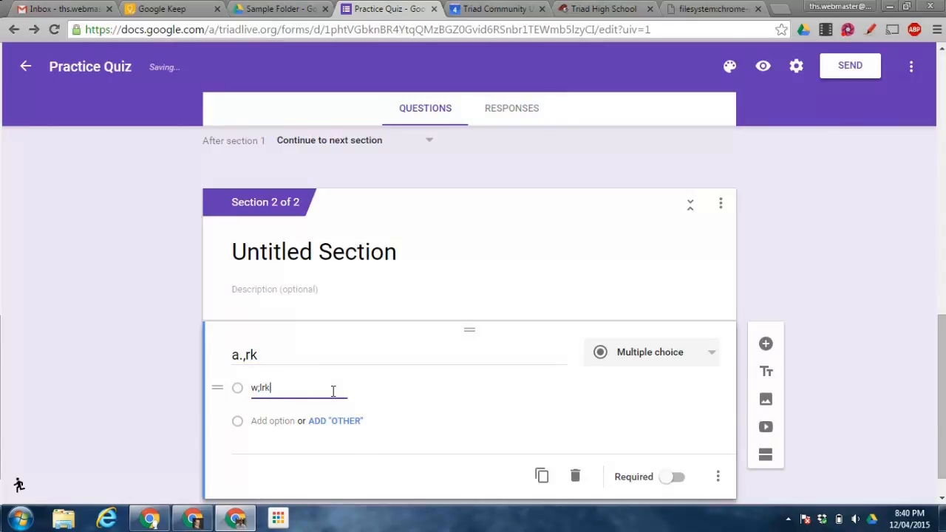
pyautogui.press('Return')
pyautogui.write('l,m')
pyautogui.press('Return')
pyautogui.write('l')
pyautogui.press('Return')
pyautogui.write('.')
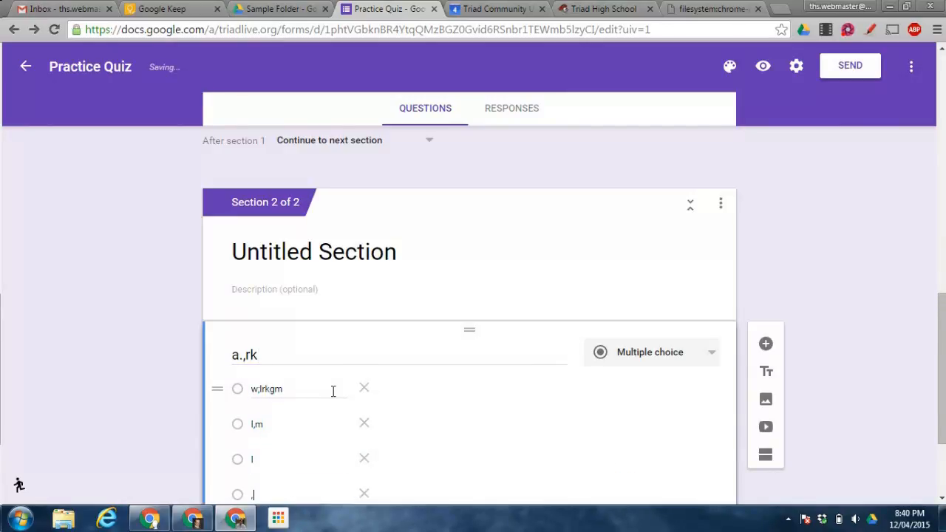
# - Add another blank multiple choice question below the "a.,rk" question in section 2
pyautogui.scroll(10, 333, 391)
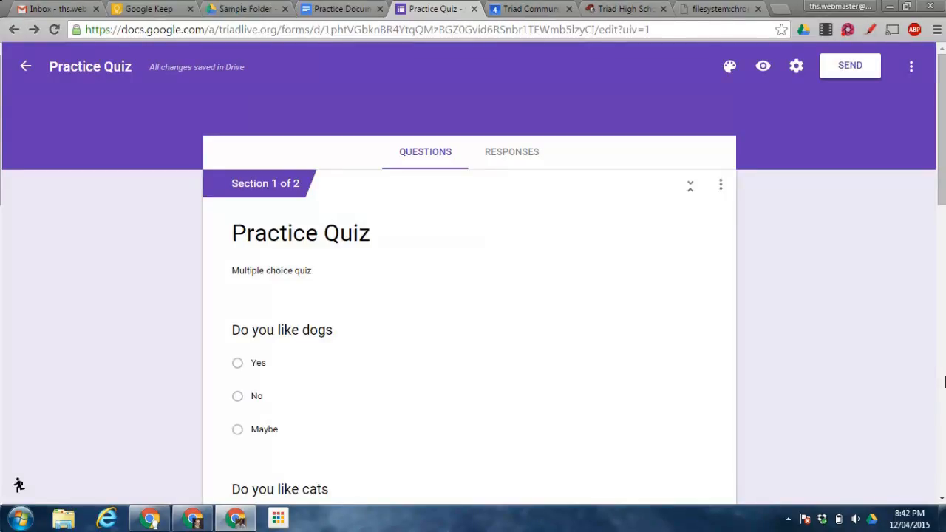
pyautogui.scroll(-10, 683, 381)
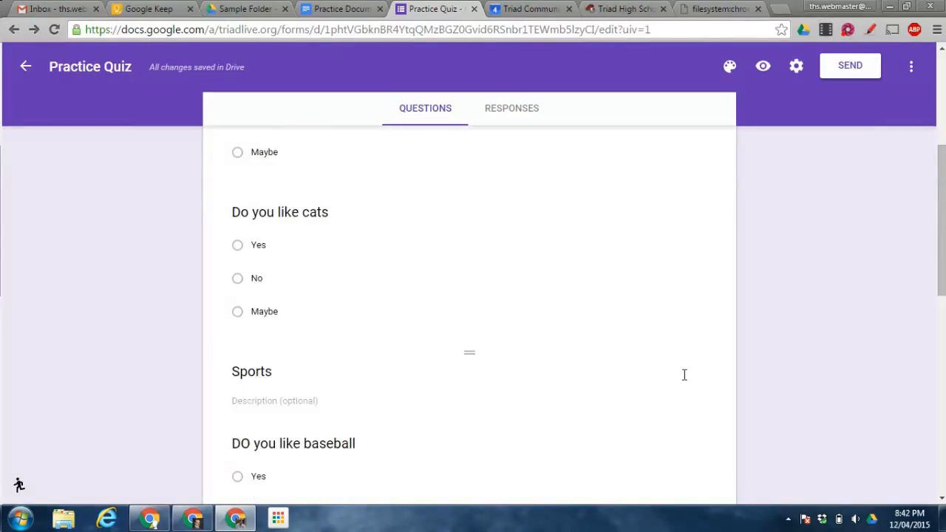
pyautogui.scroll(-3, 684, 381)
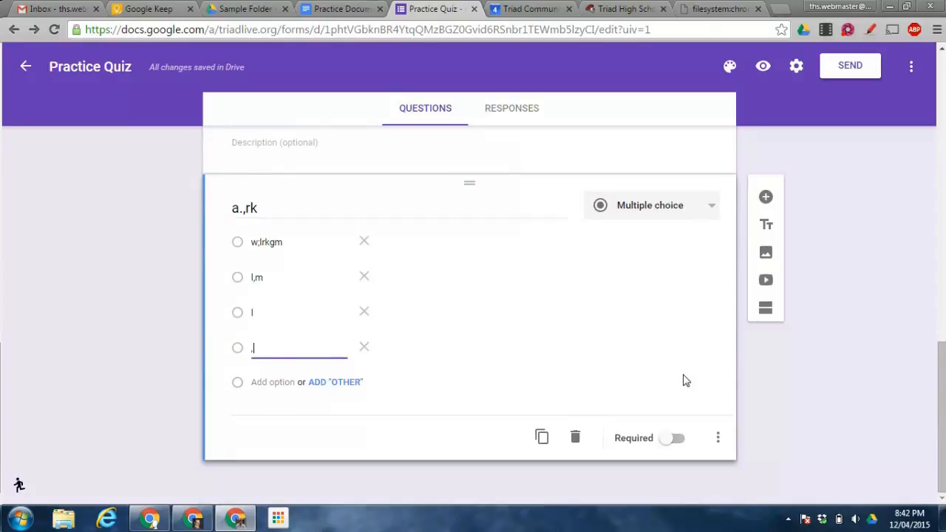
pyautogui.click(766, 198)
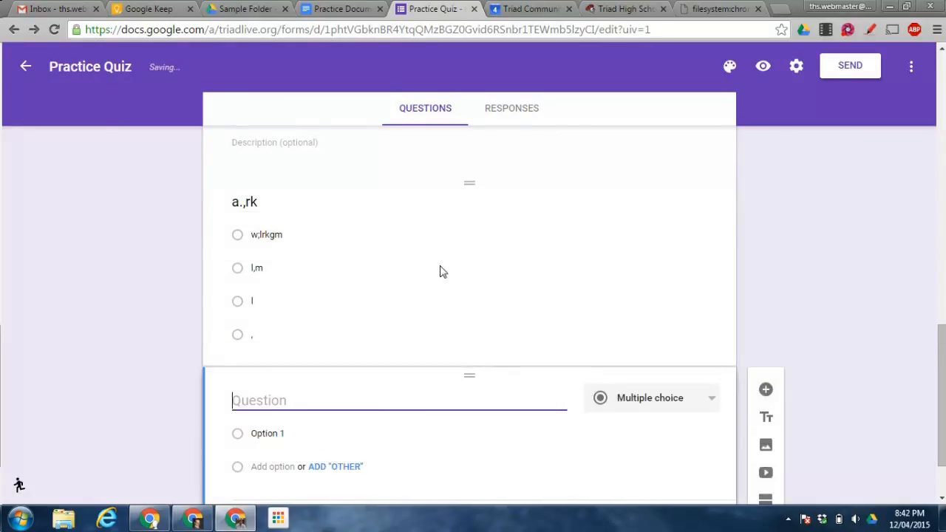
# - Copy the text of question 1 from Practice Document in Google Docs and paste it as the blank form question's text
pyautogui.click(340, 8)
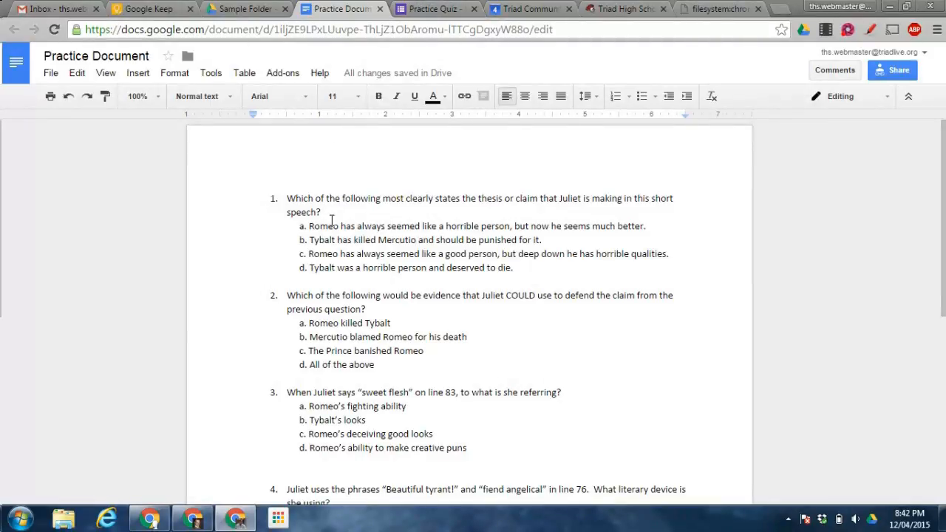
pyautogui.moveTo(330, 210); pyautogui.dragTo(287, 198)
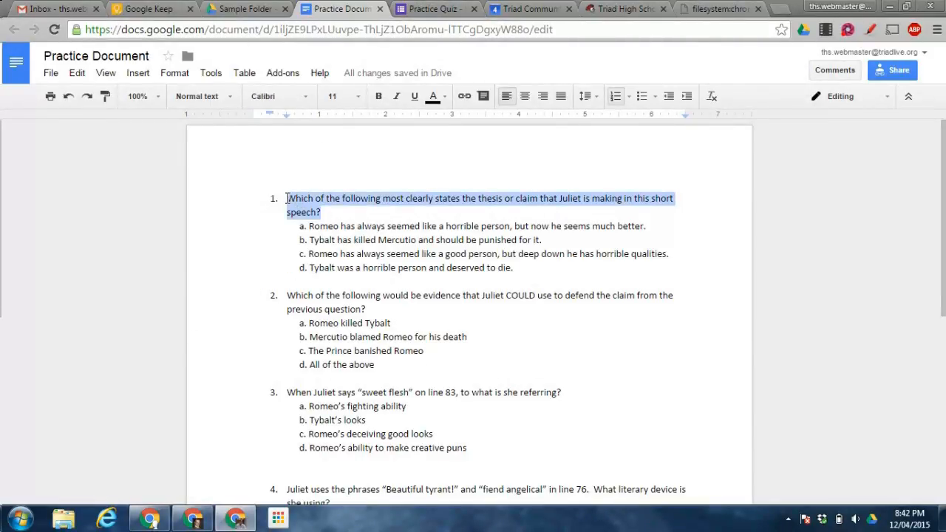
pyautogui.rightClick(287, 198)
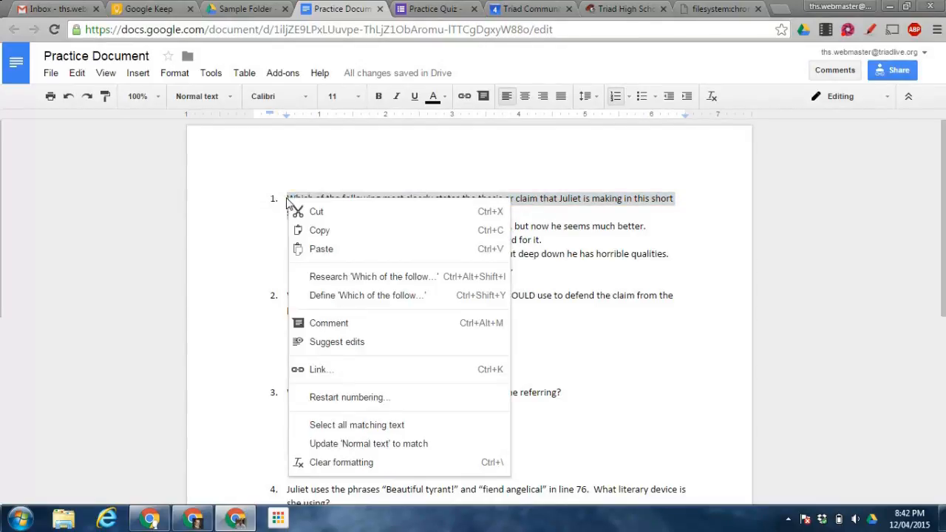
pyautogui.click(300, 227)
pyautogui.click(429, 8)
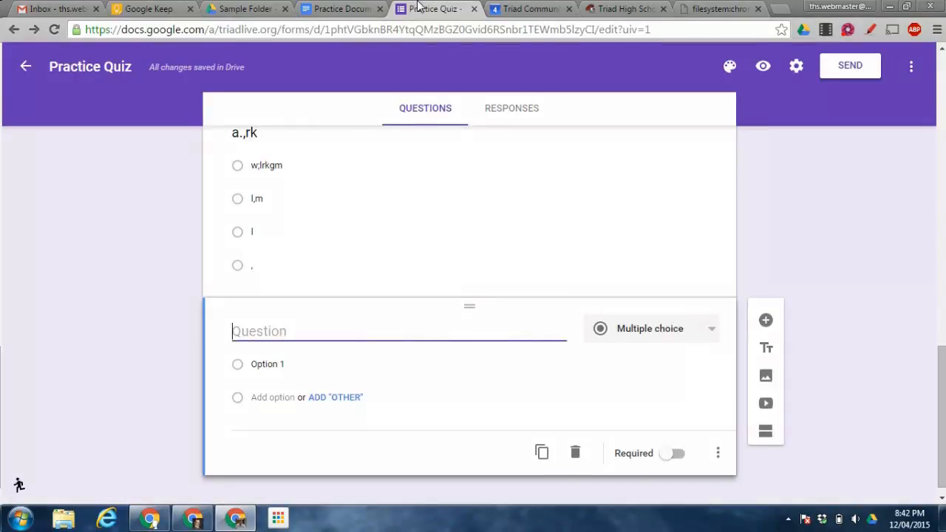
pyautogui.rightClick(308, 331)
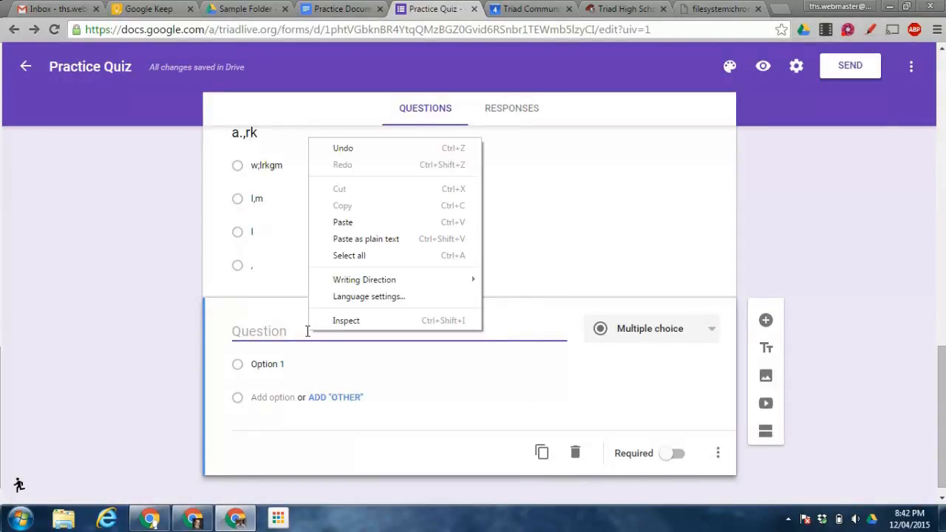
pyautogui.click(352, 222)
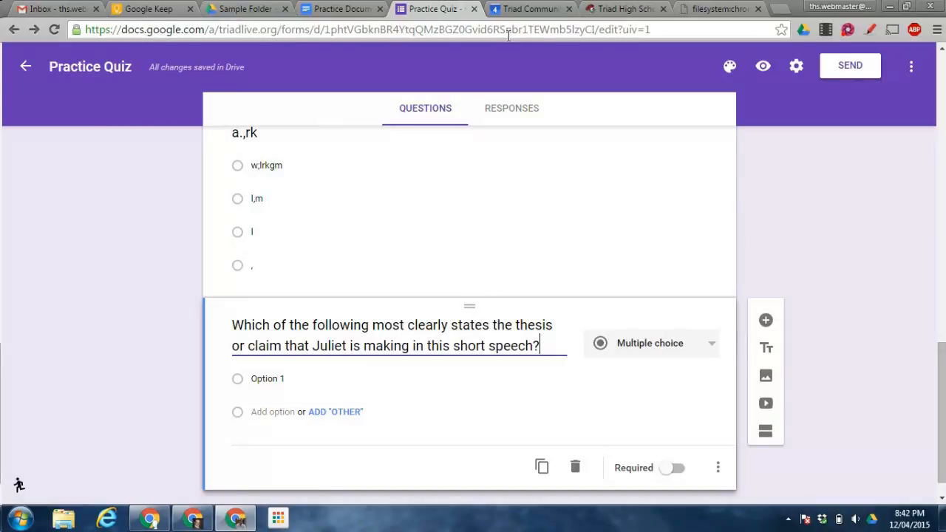
# - Copy the four answer choices of question 1 from Practice Document and paste them into the Juliet question's first option
pyautogui.click(357, 10)
pyautogui.moveTo(303, 227); pyautogui.dragTo(527, 268)
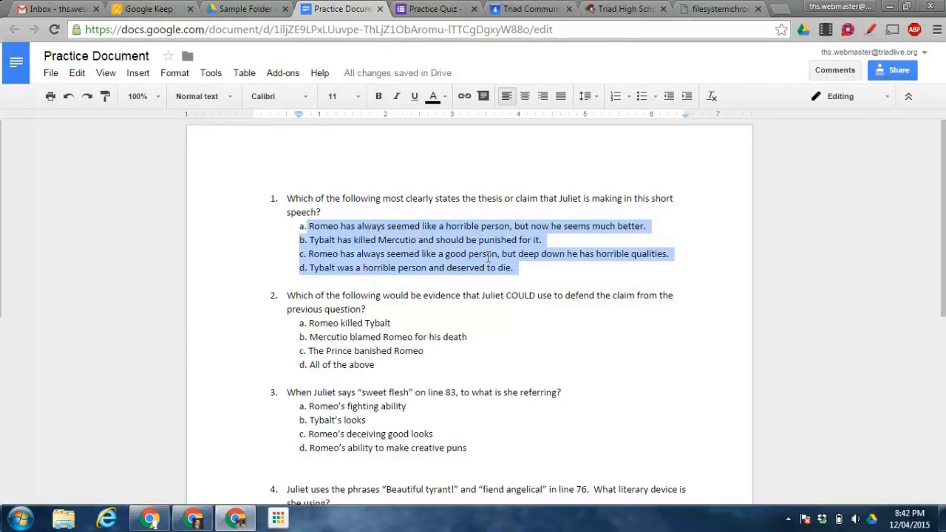
pyautogui.rightClick(451, 248)
pyautogui.click(490, 277)
pyautogui.click(433, 9)
pyautogui.click(281, 379)
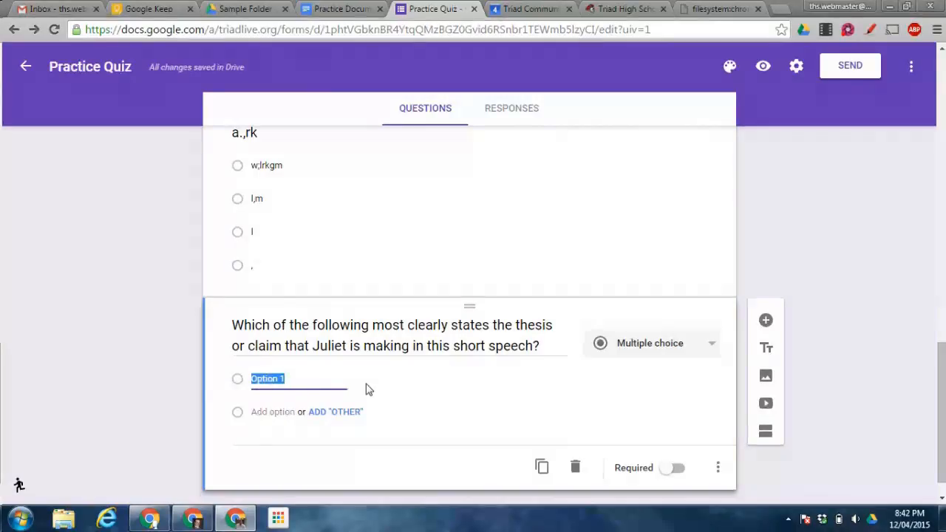
pyautogui.rightClick(275, 378)
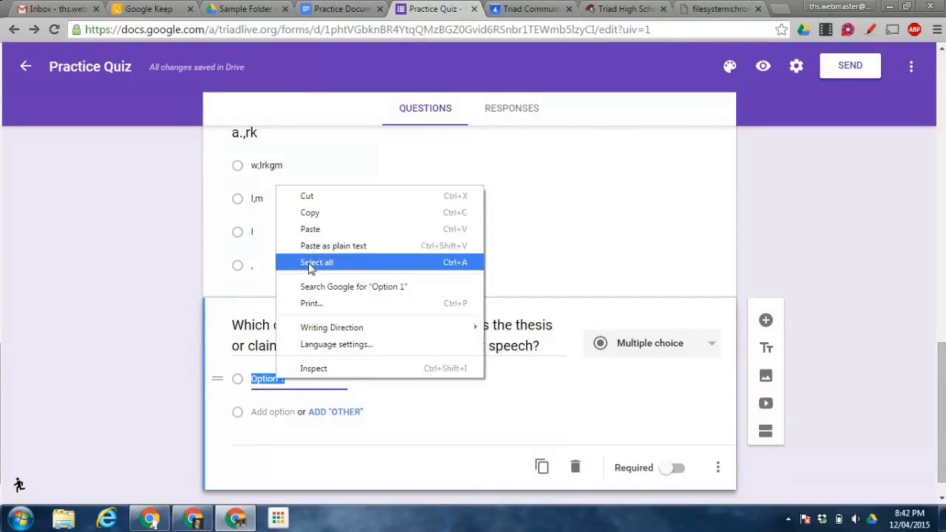
pyautogui.click(319, 230)
# - Prefix the first answer option of the Juliet question with "a." to match the other lettered options
pyautogui.scroll(-1, 457, 327)
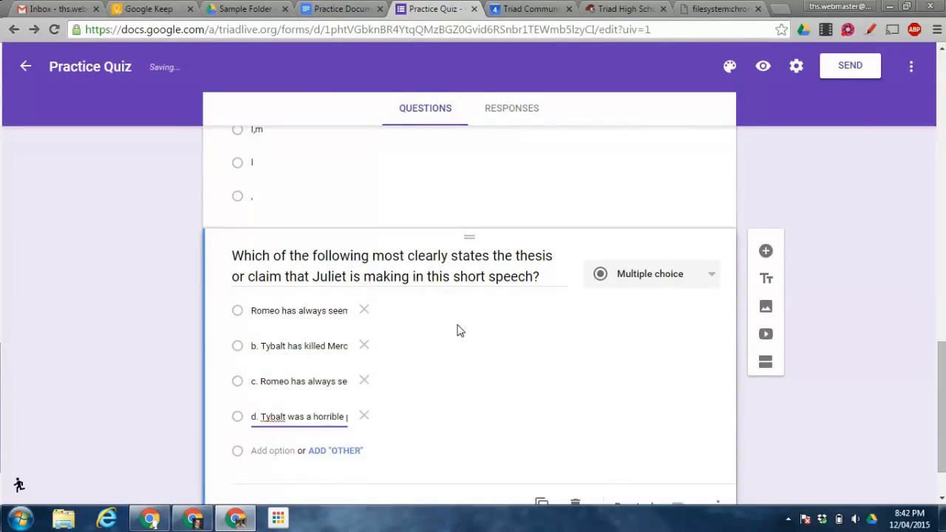
pyautogui.moveTo(250, 310); pyautogui.dragTo(309, 337)
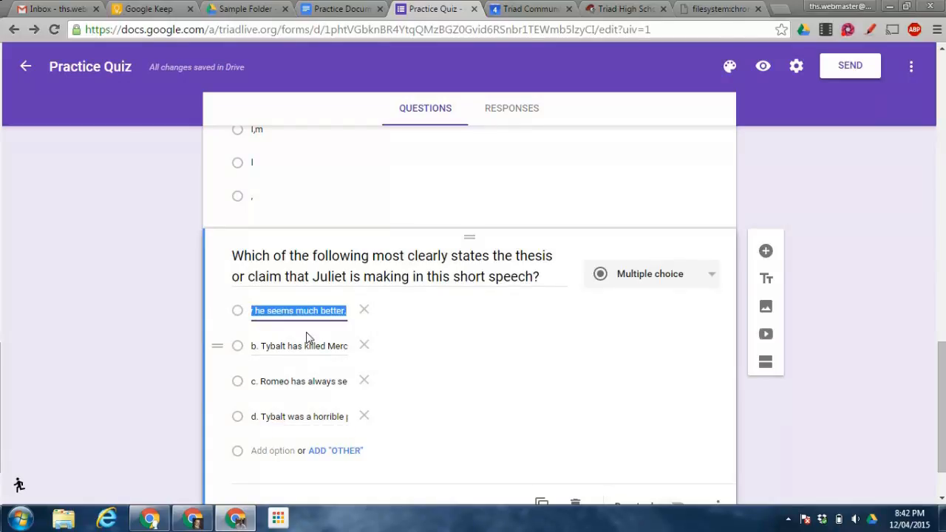
pyautogui.press('Home')
pyautogui.write('a.')
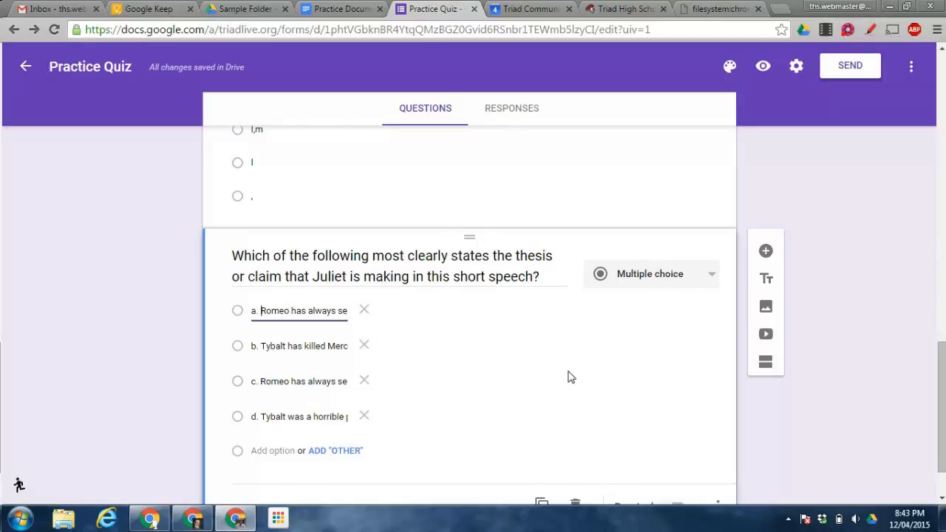
# - Change the form's color theme to teal
pyautogui.scroll(-1, 569, 377)
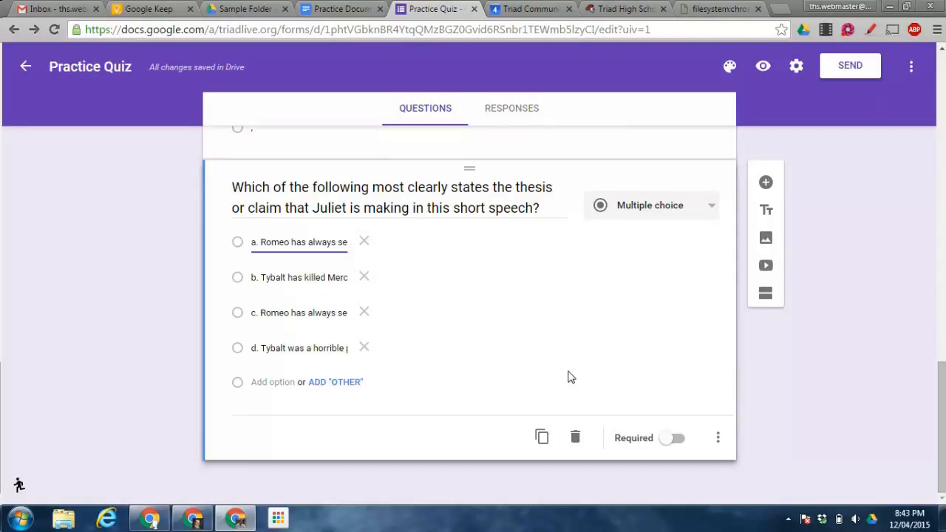
pyautogui.scroll(2, 569, 377)
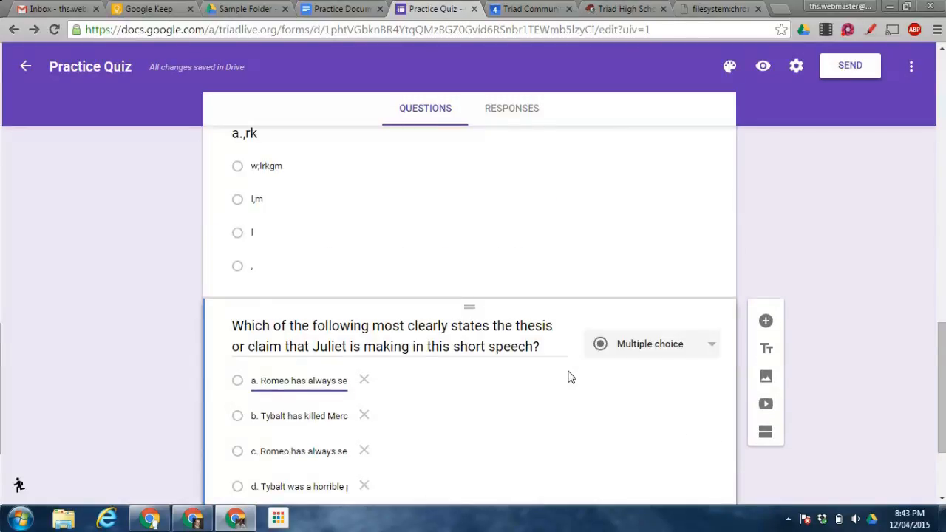
pyautogui.scroll(15, 569, 377)
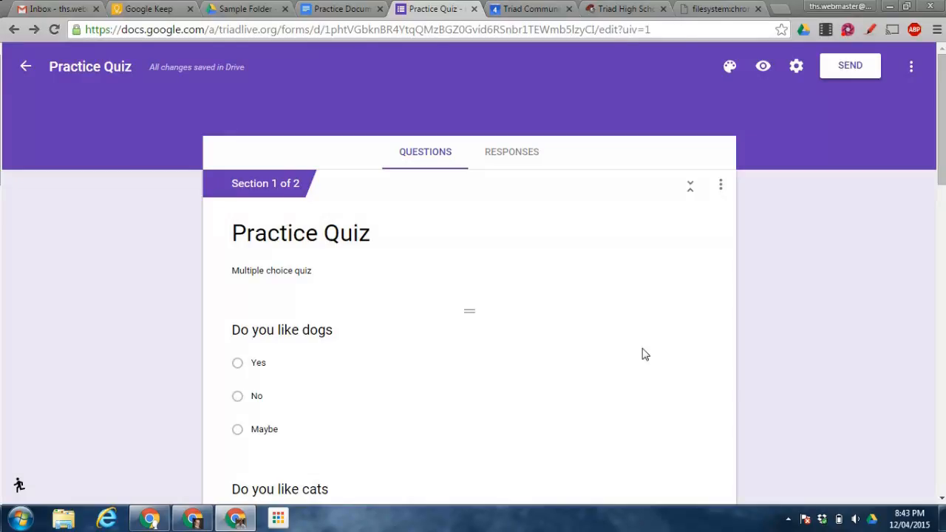
pyautogui.click(730, 68)
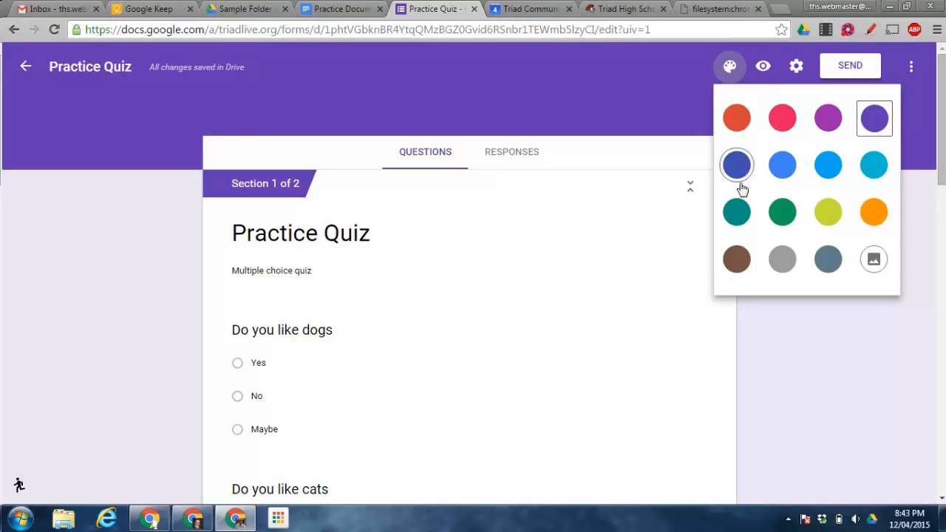
pyautogui.click(735, 215)
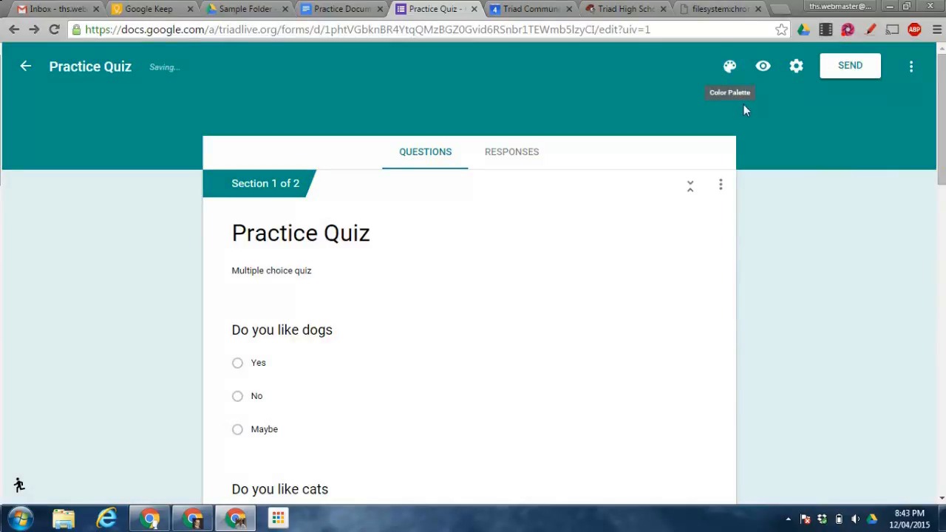
# - Apply the Father's Day barbecue grill image from the Illustrations themes as the form's header theme
pyautogui.click(730, 68)
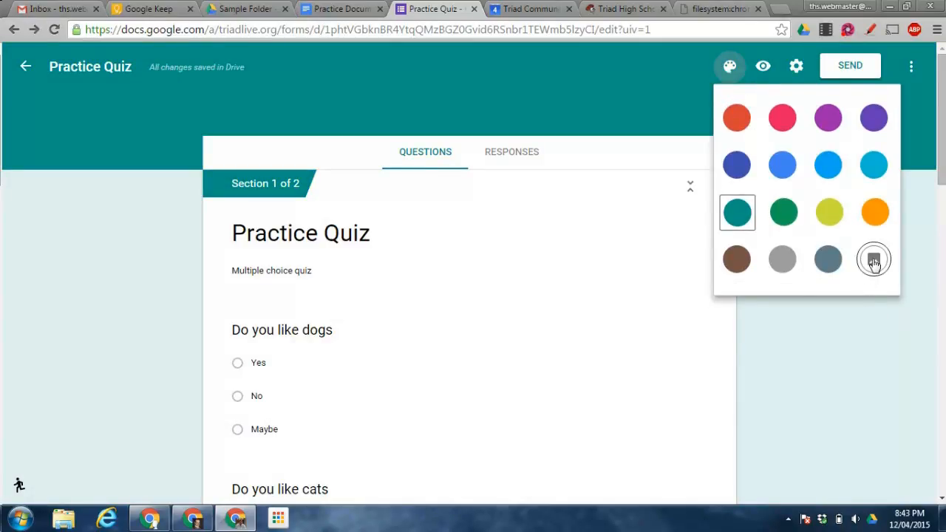
pyautogui.click(874, 260)
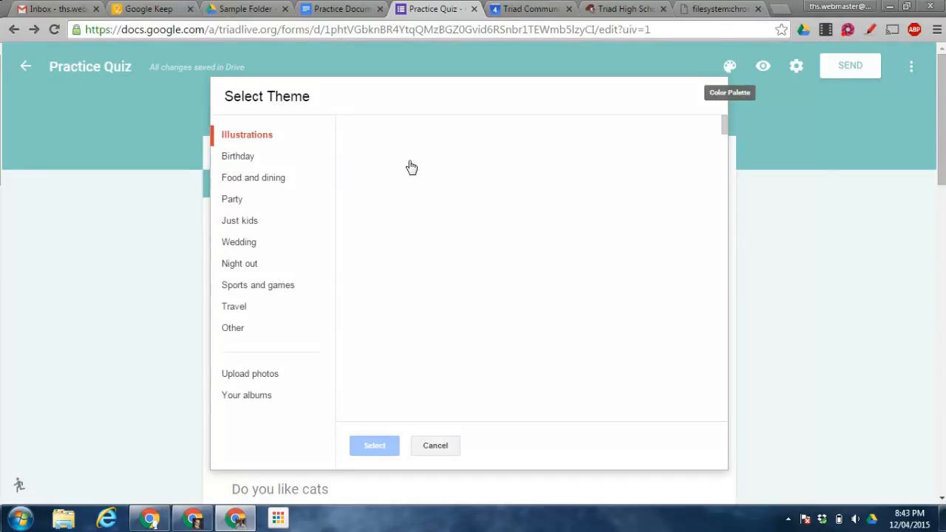
pyautogui.scroll(-7, 582, 222)
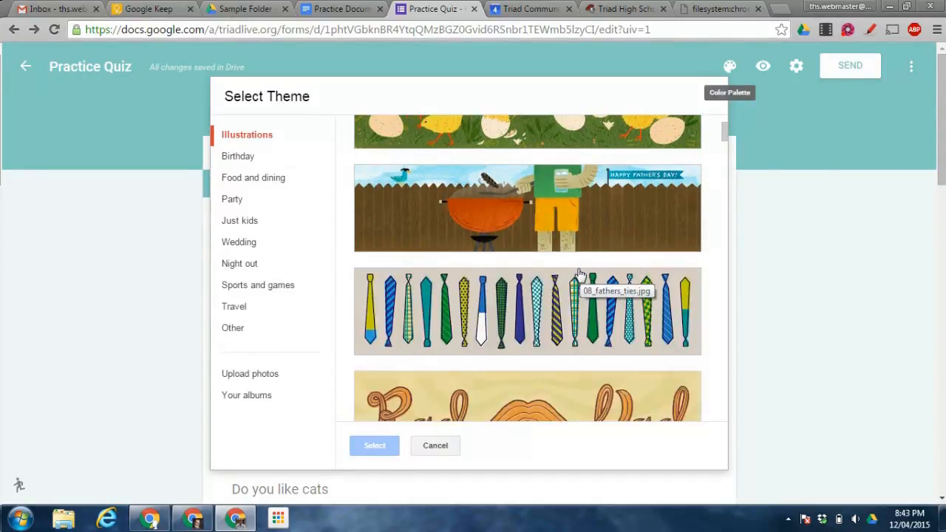
pyautogui.click(542, 219)
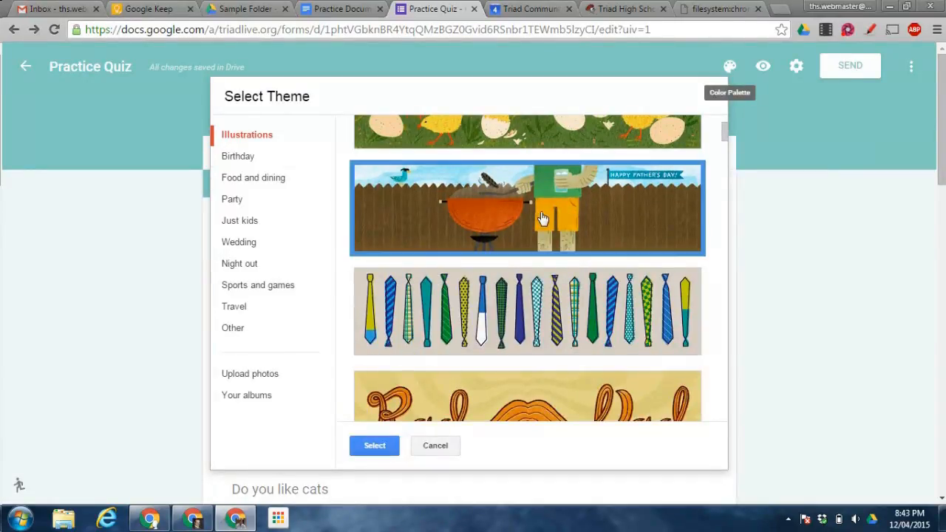
pyautogui.click(367, 449)
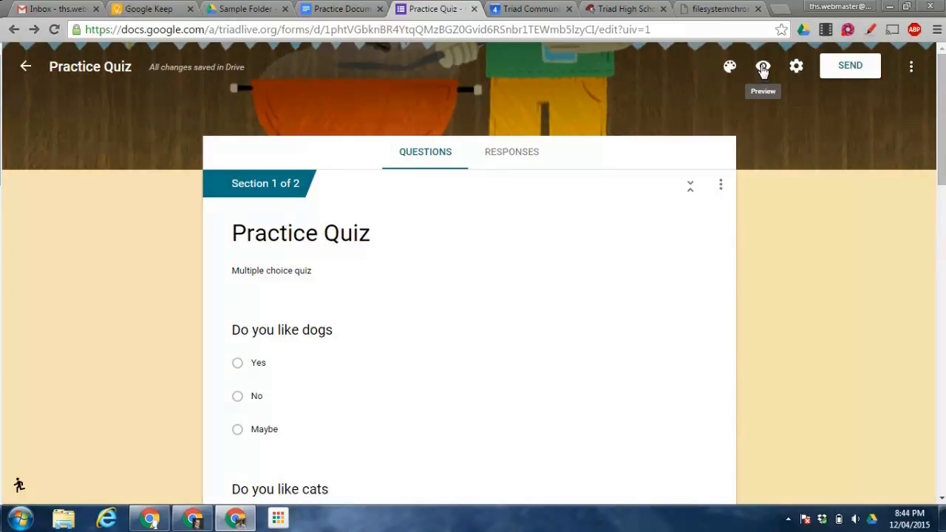
# - Preview the themed quiz, check the questions on both of its pages, and close the preview
pyautogui.click(763, 68)
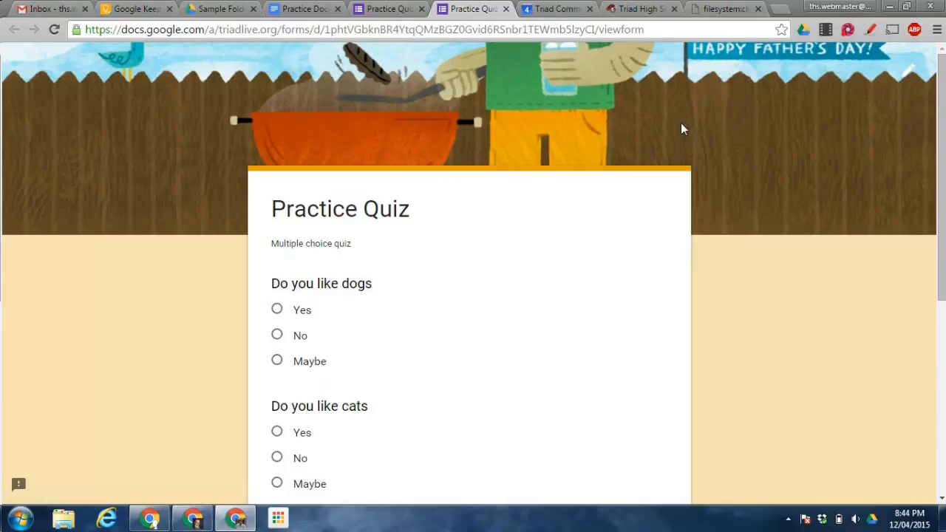
pyautogui.scroll(-2, 725, 139)
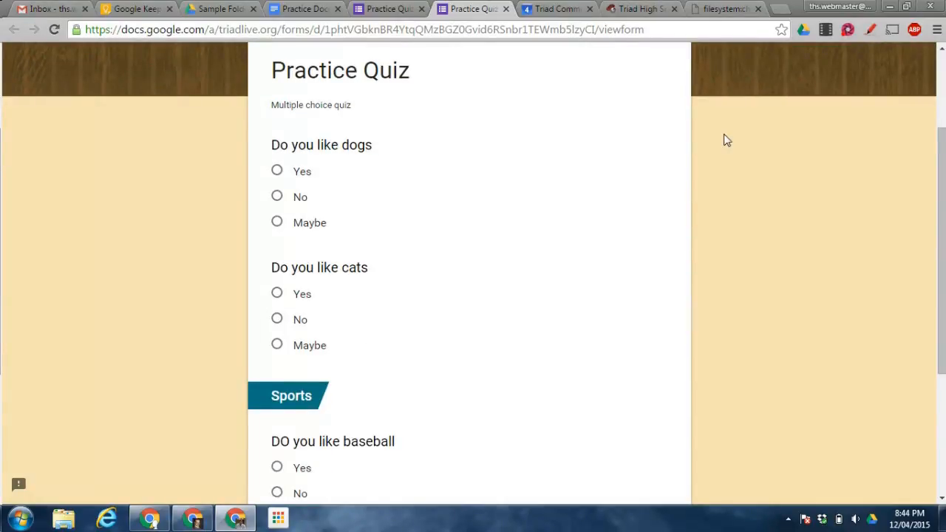
pyautogui.scroll(-2, 639, 252)
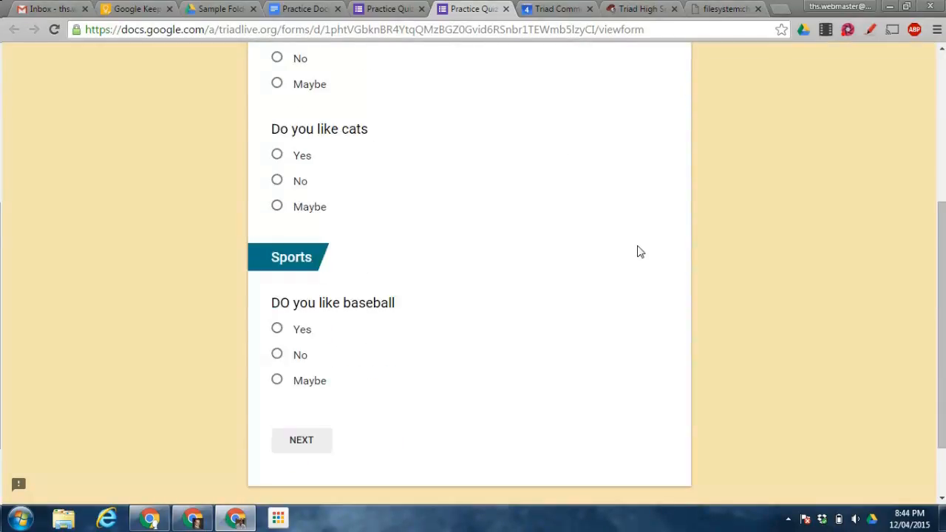
pyautogui.scroll(-2, 640, 253)
pyautogui.click(310, 357)
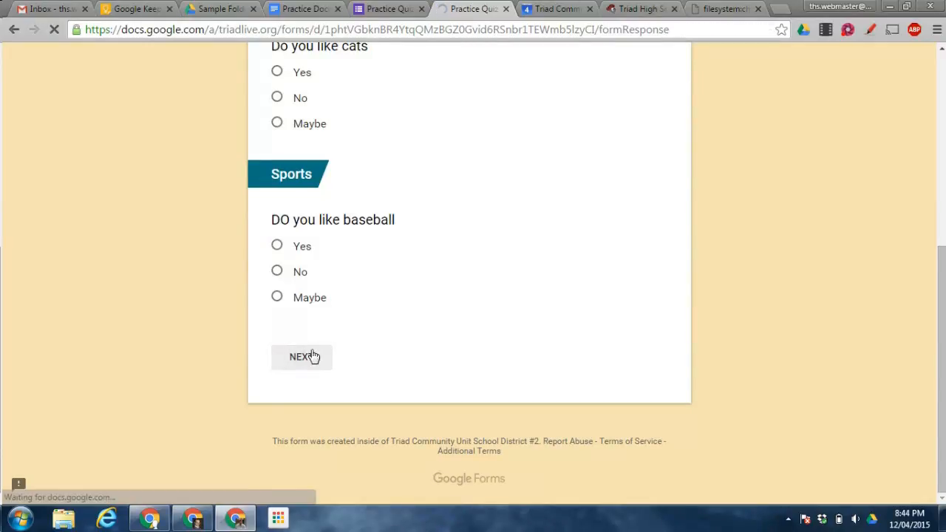
pyautogui.scroll(-3, 527, 281)
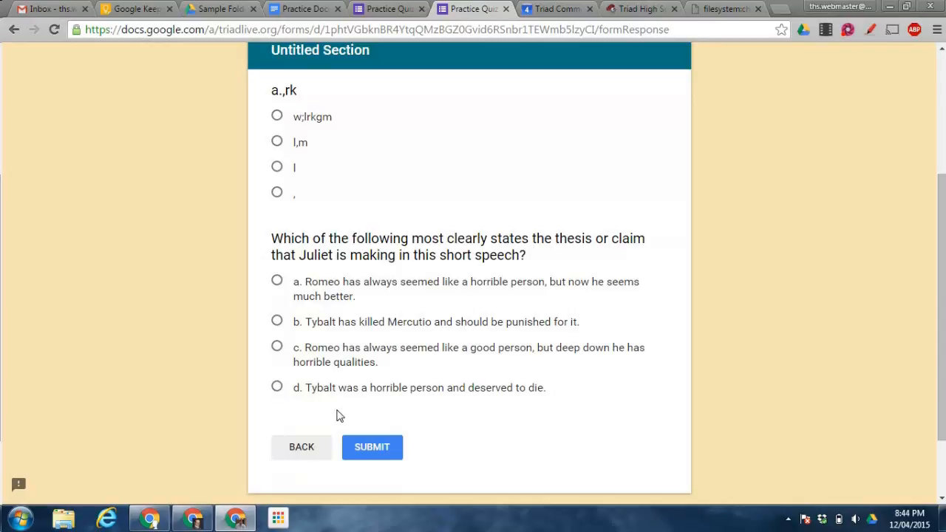
pyautogui.scroll(3, 661, 333)
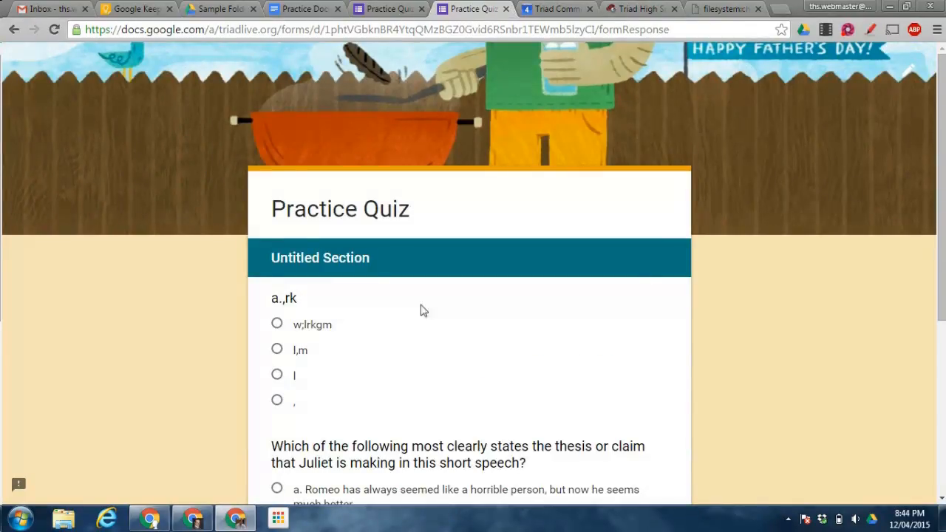
pyautogui.click(506, 9)
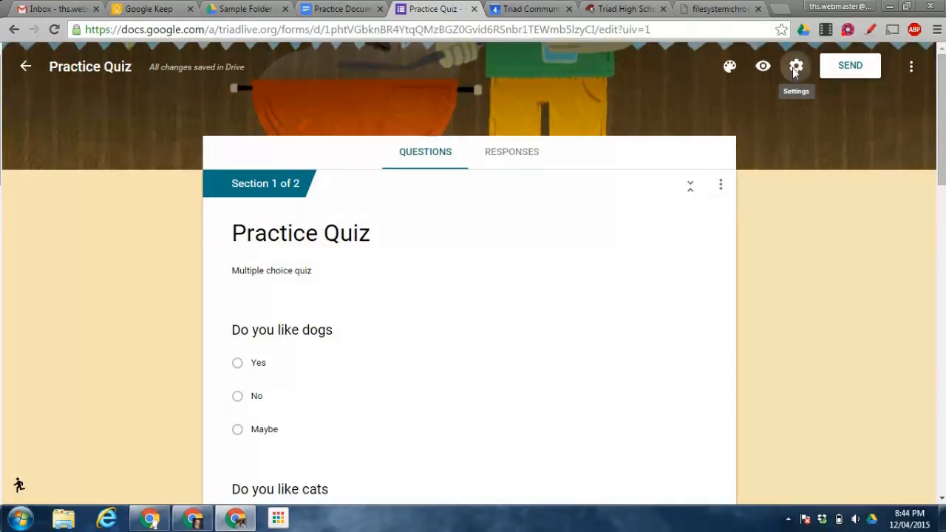
# - Restrict responses to anyone in Triad Community Unit School District #2, with automatic username collection and only 1 response allowed
pyautogui.click(795, 69)
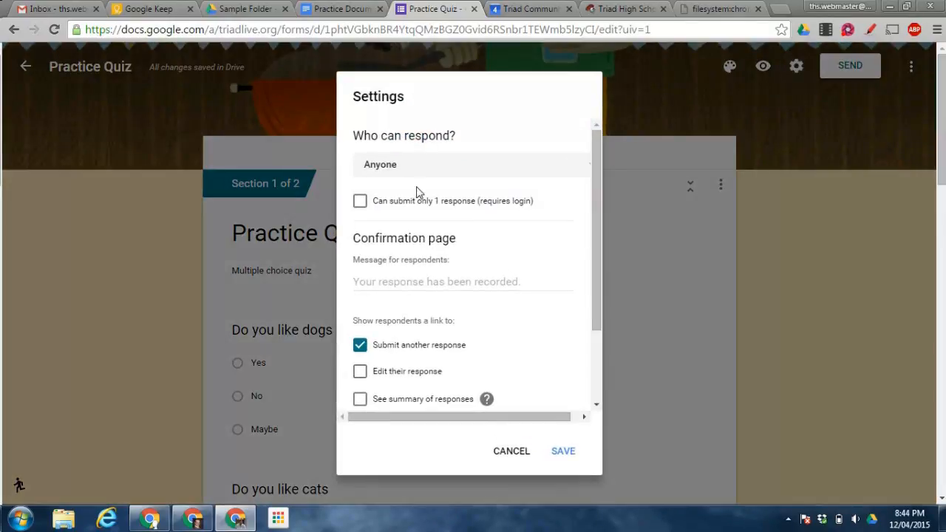
pyautogui.click(470, 170)
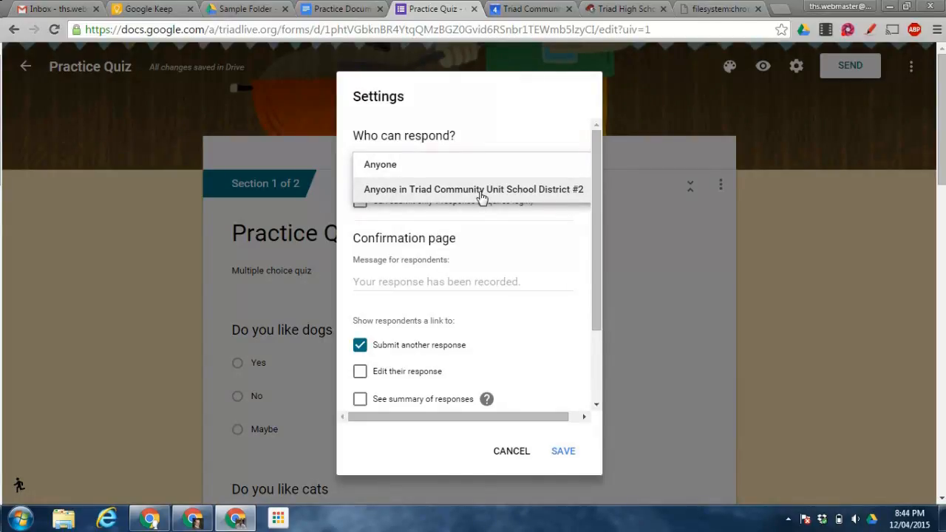
pyautogui.click(481, 194)
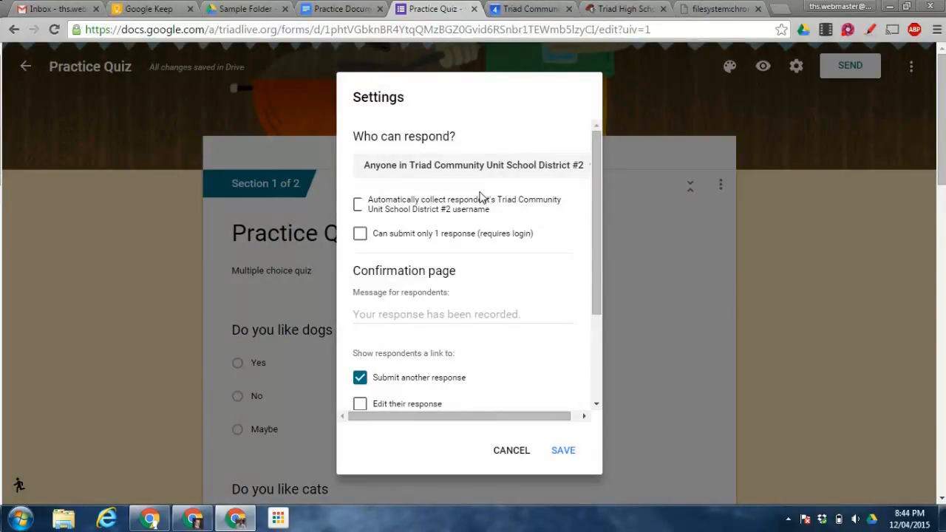
pyautogui.click(357, 205)
pyautogui.click(360, 235)
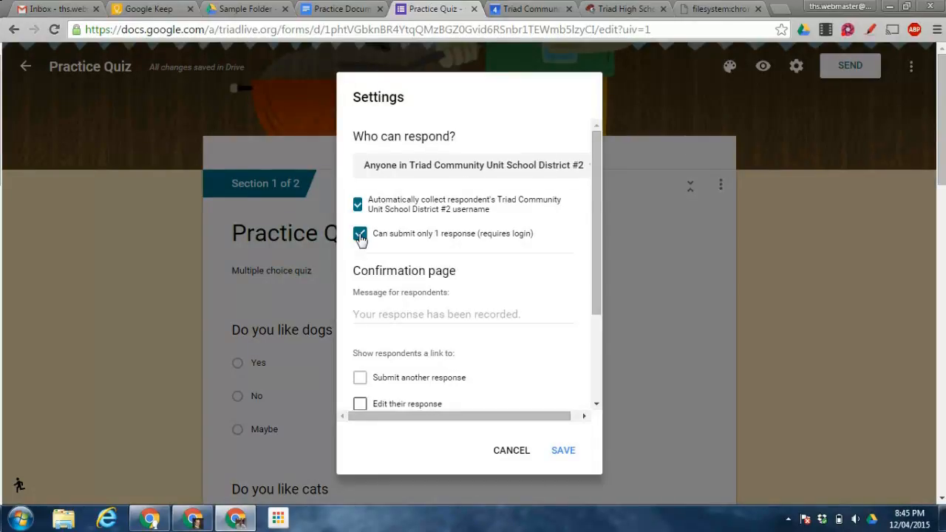
# - Enable the progress bar in the form's presentation options and save the settings
pyautogui.scroll(-1, 360, 236)
pyautogui.click(418, 252)
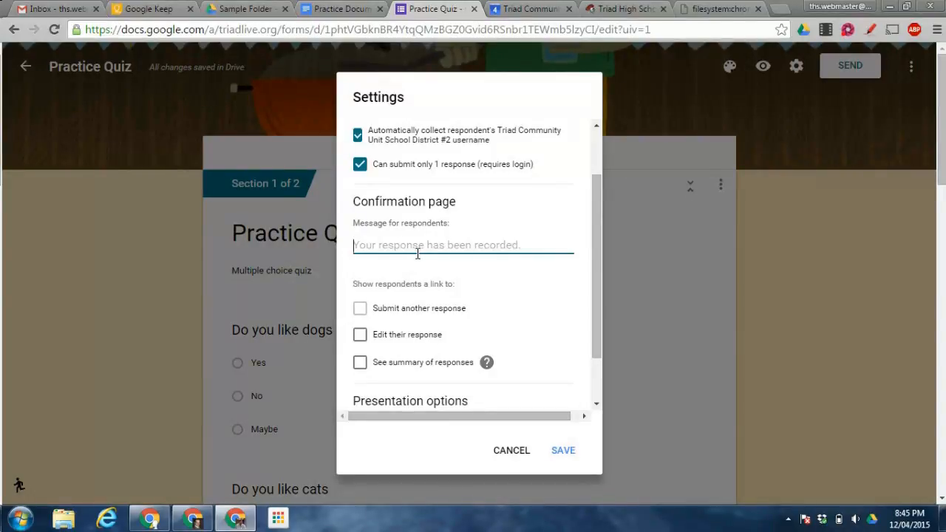
pyautogui.scroll(-1, 418, 253)
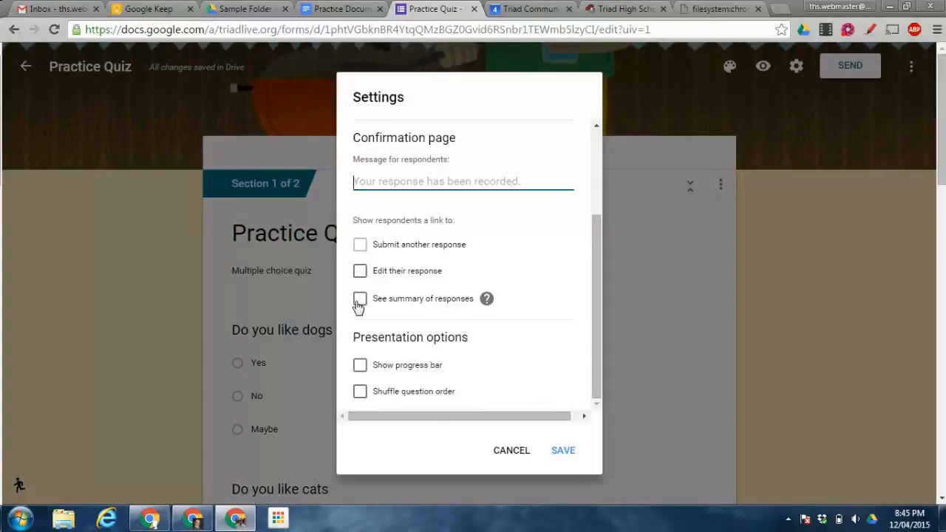
pyautogui.click(360, 367)
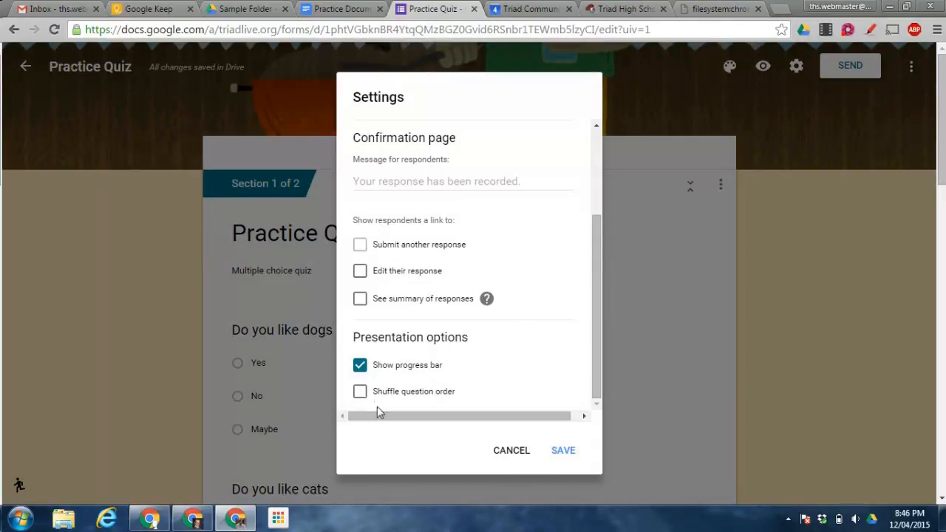
pyautogui.click(566, 450)
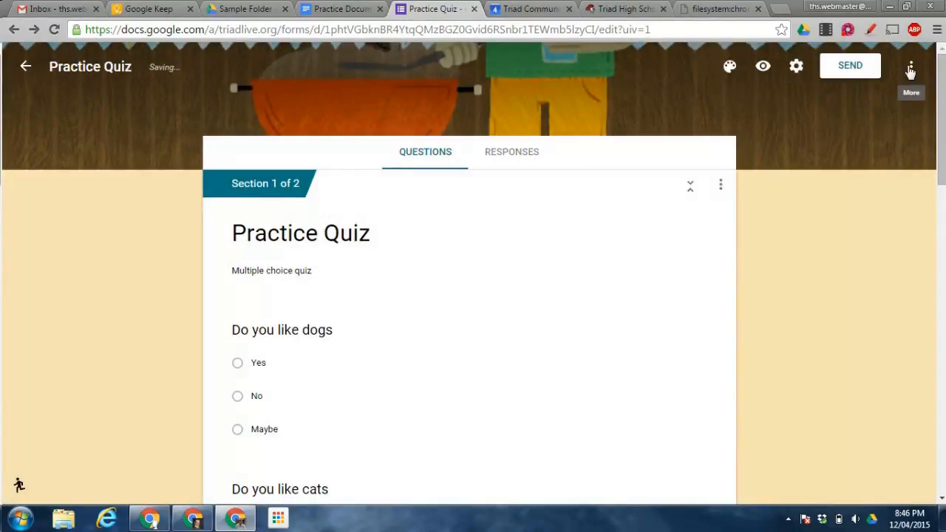
pyautogui.click(911, 71)
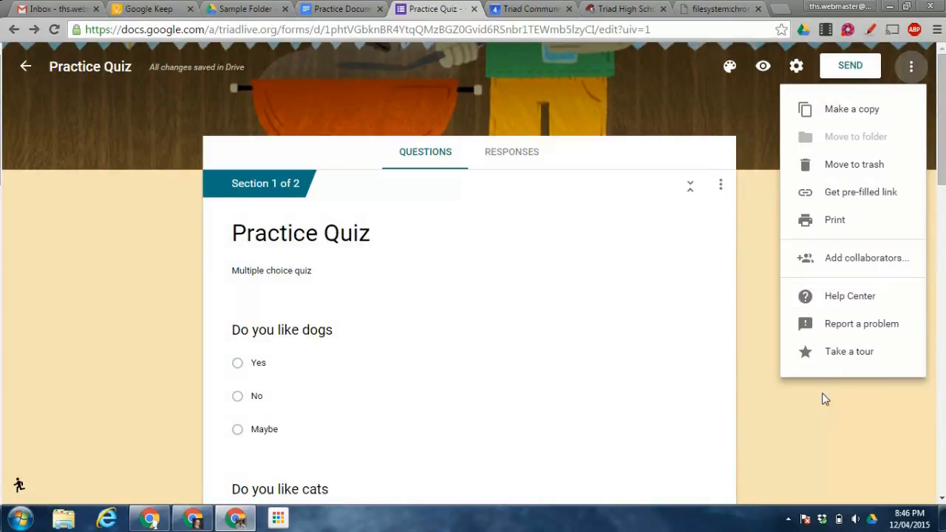
pyautogui.click(824, 398)
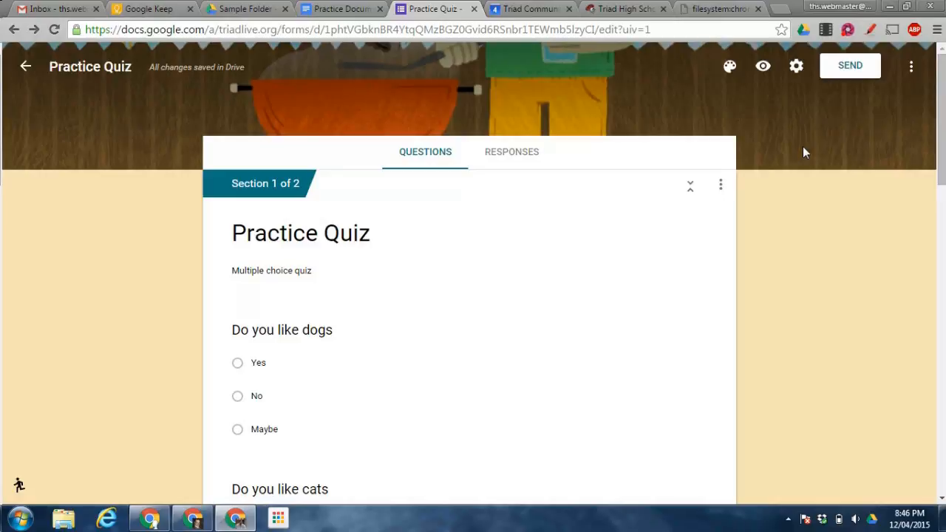